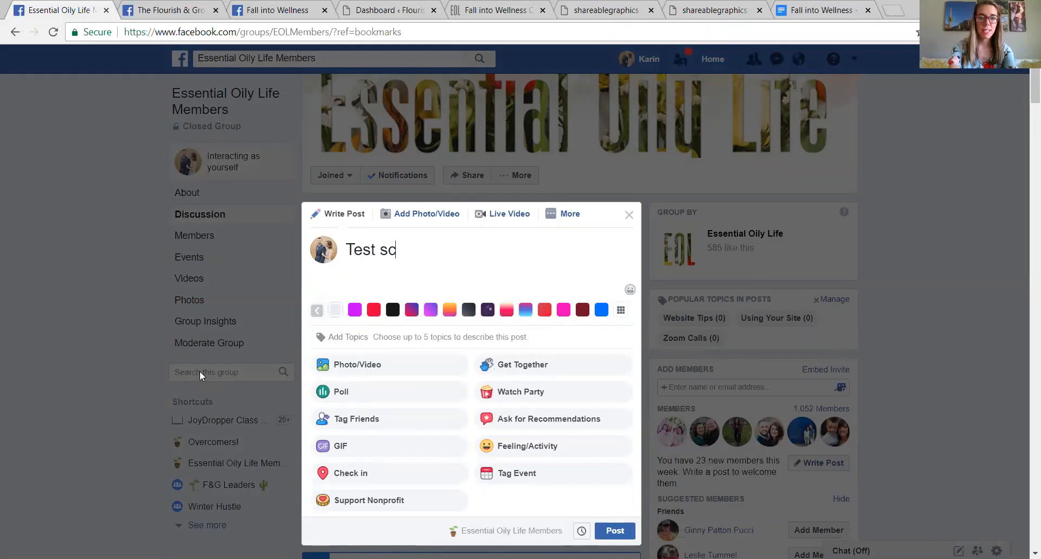
Complete the group post's text as "Test script here" and attach a copy of the Fall Diffuser Blends graphic from its shareablegraphics page
text(ript here)
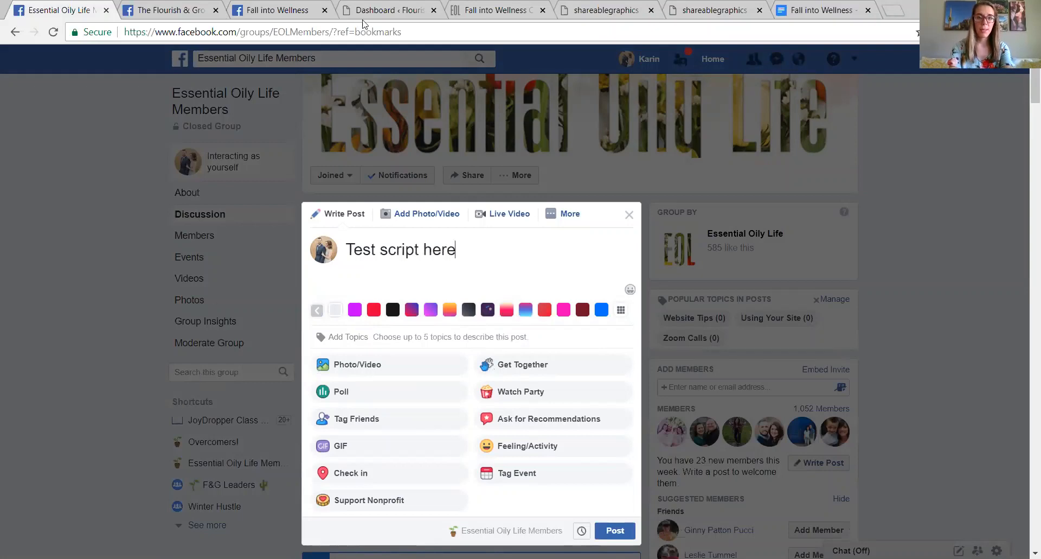
click(471, 8)
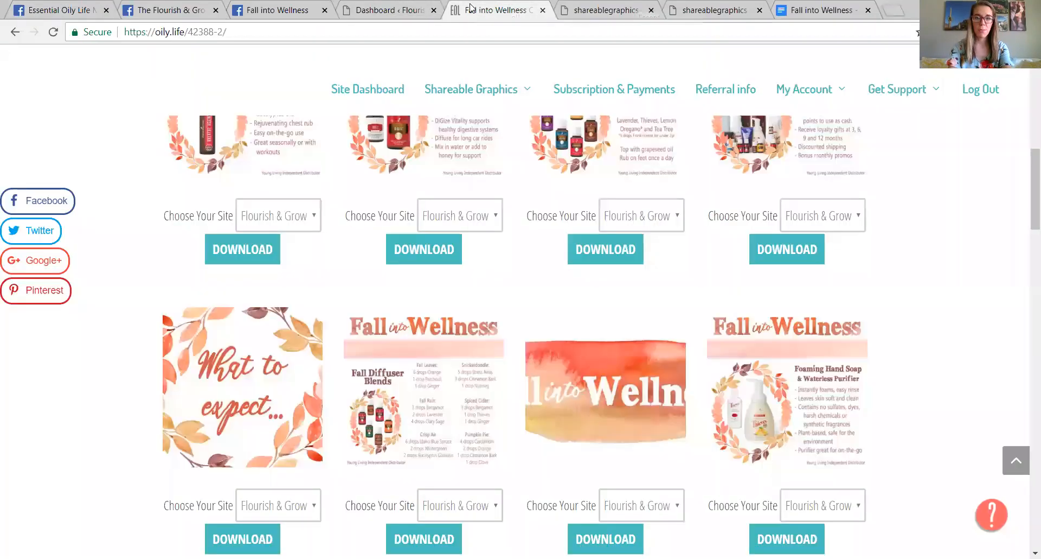
click(570, 7)
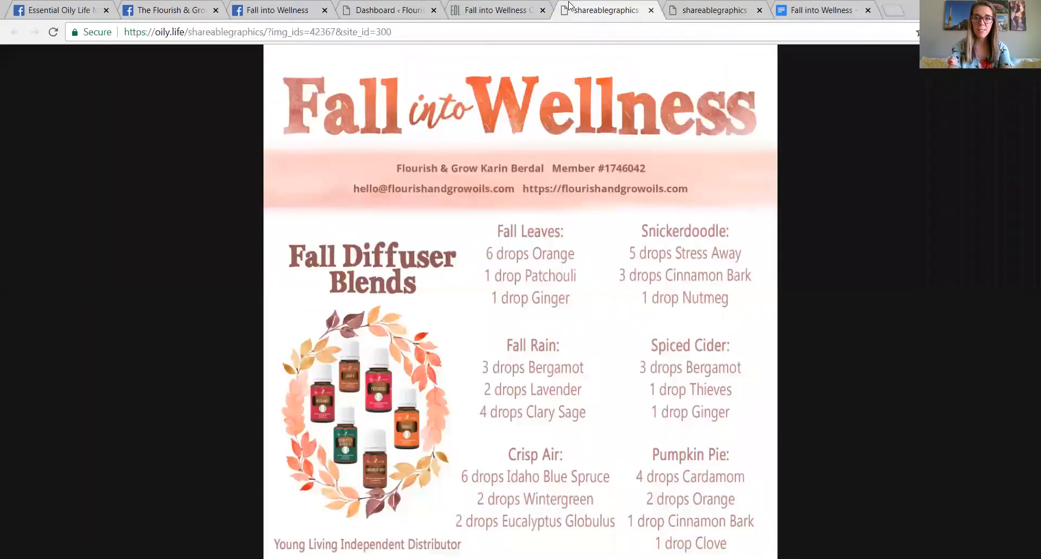
right_click(457, 280)
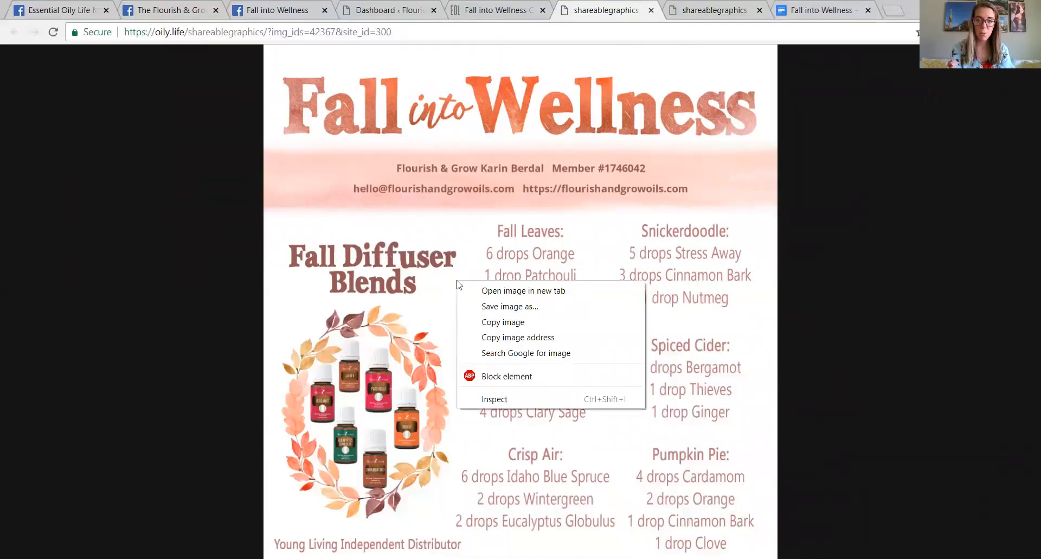
click(487, 322)
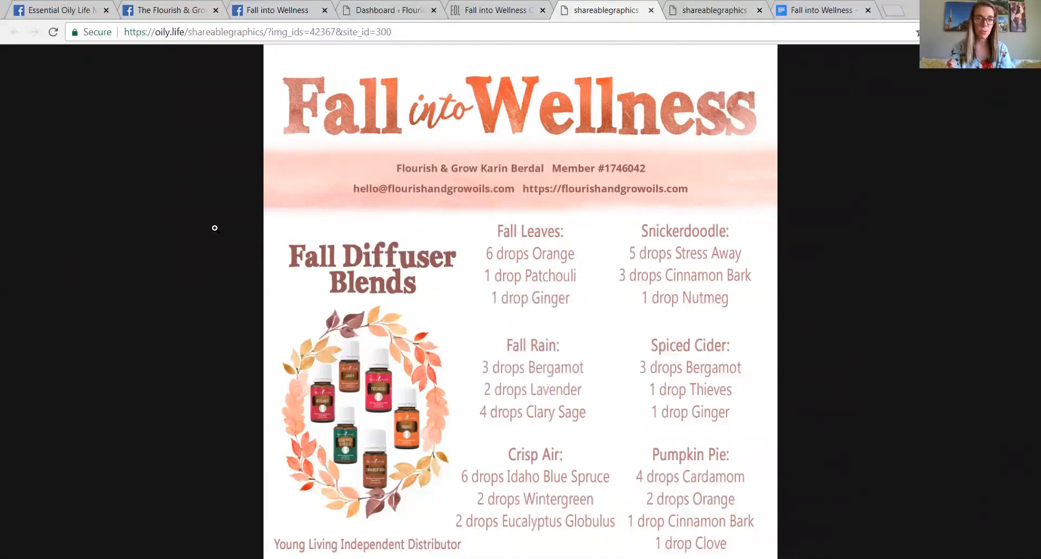
click(44, 16)
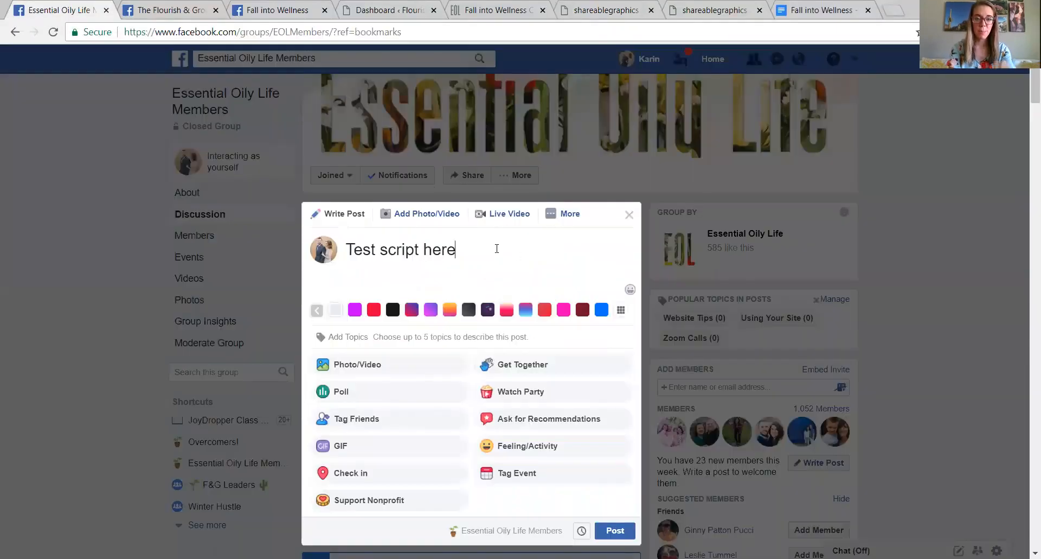
key(ctrl+v)
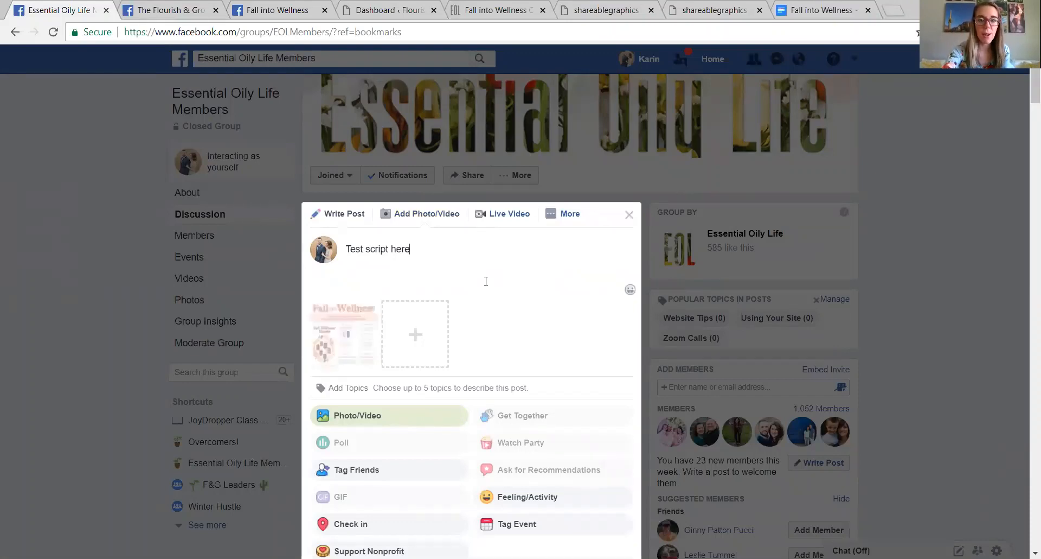
Schedule the group post to publish on 9/7/2018, leaving the offered time as it is
scroll(486, 281, down, 1)
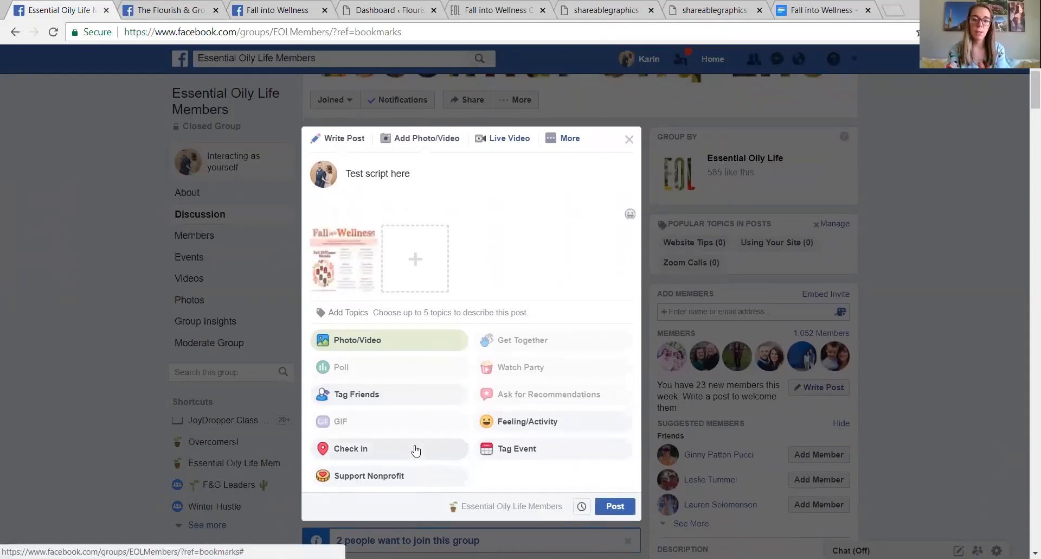
click(580, 511)
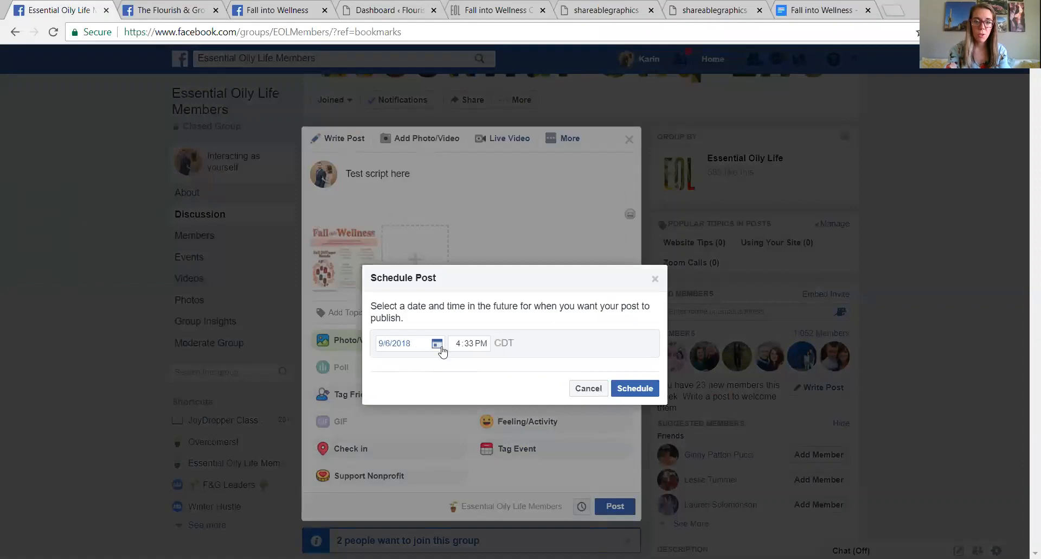
click(441, 348)
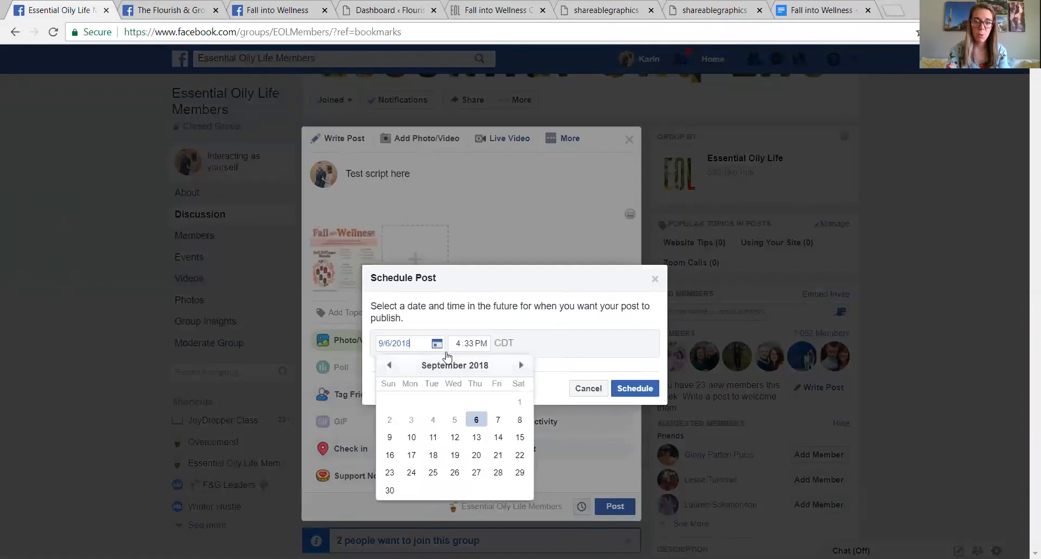
click(498, 419)
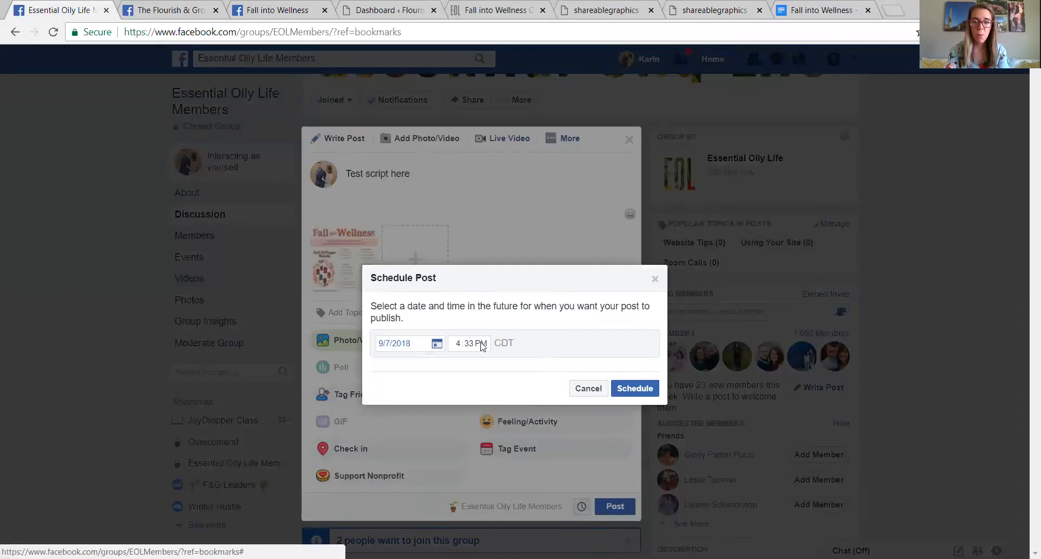
click(623, 387)
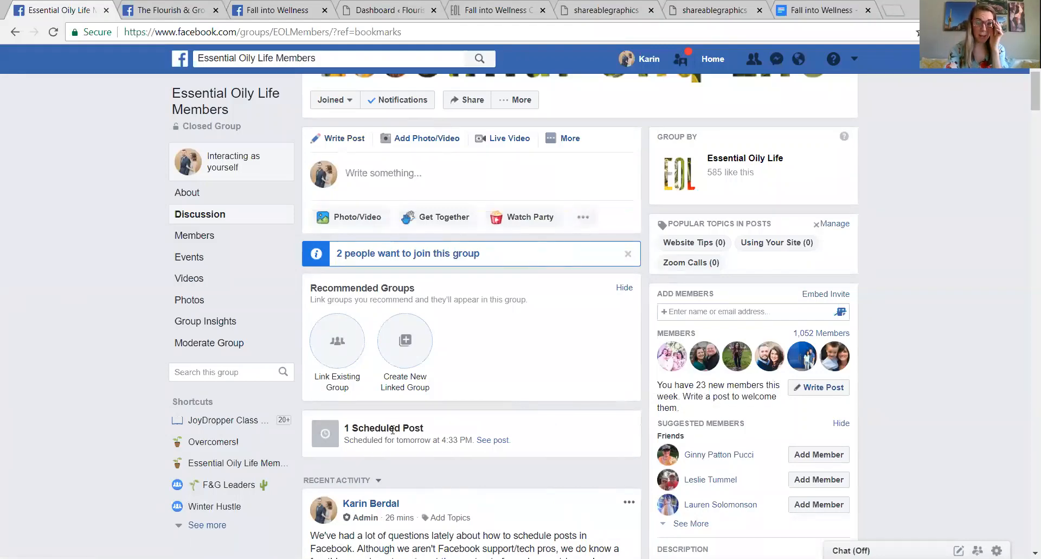
Open the group's scheduled posts and view the test post
click(493, 442)
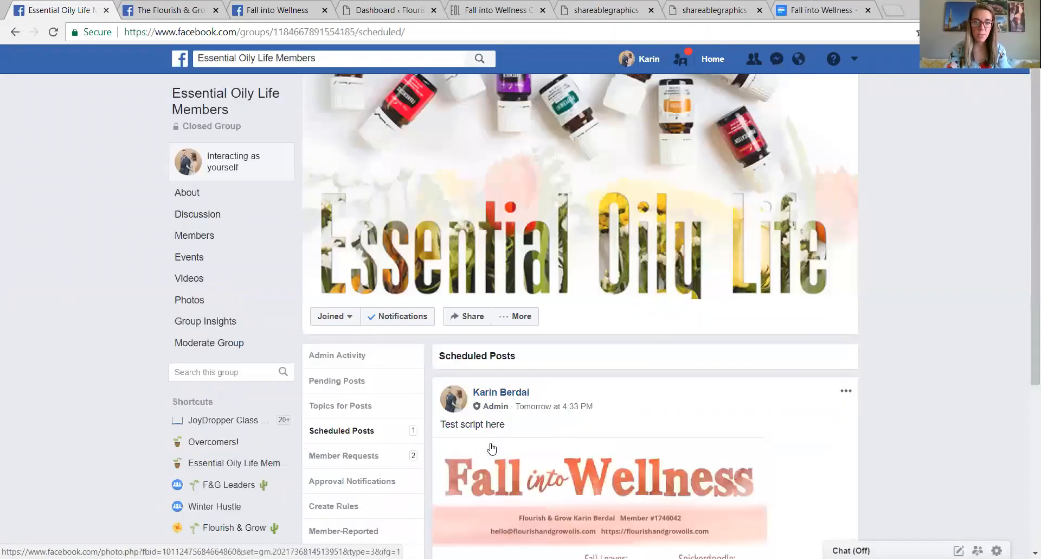
scroll(492, 447, down, 5)
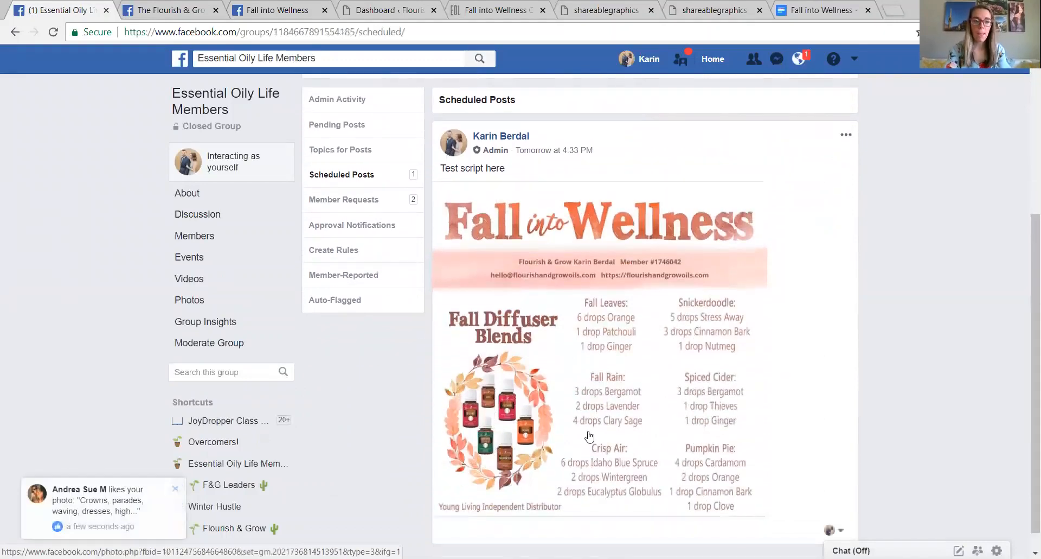
Look at the scheduled test post's edit form and close it without saving any changes
click(848, 138)
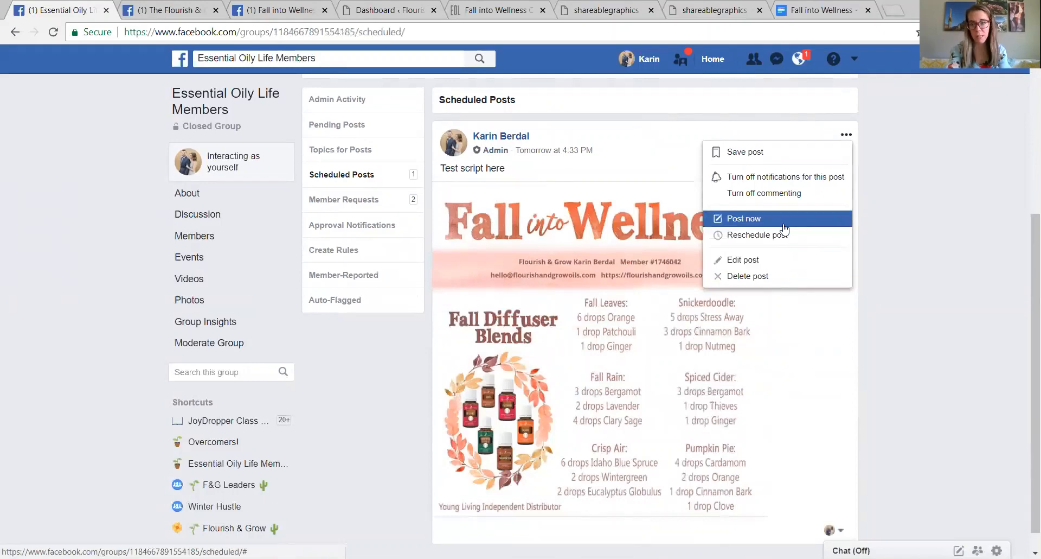
click(769, 264)
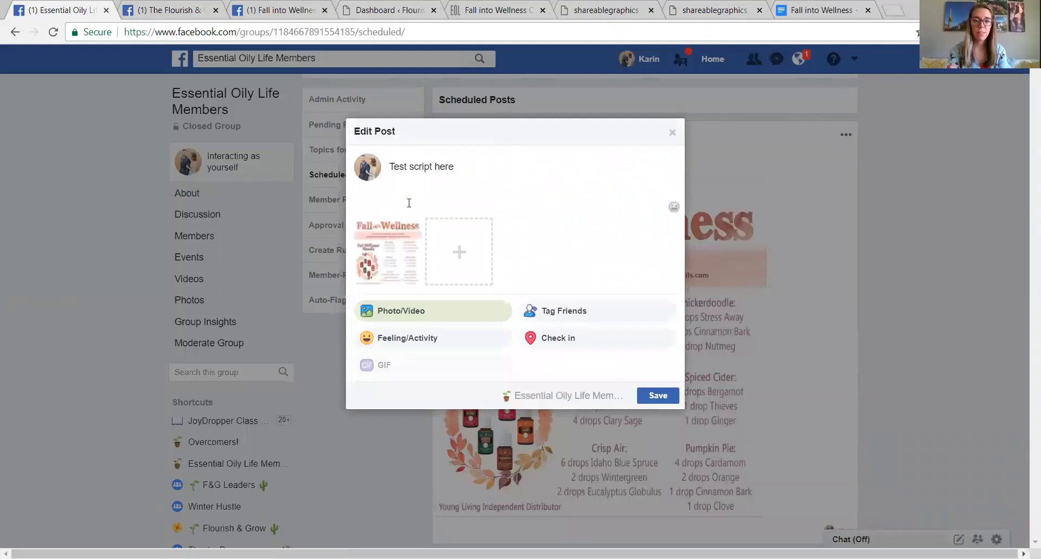
right_click(674, 129)
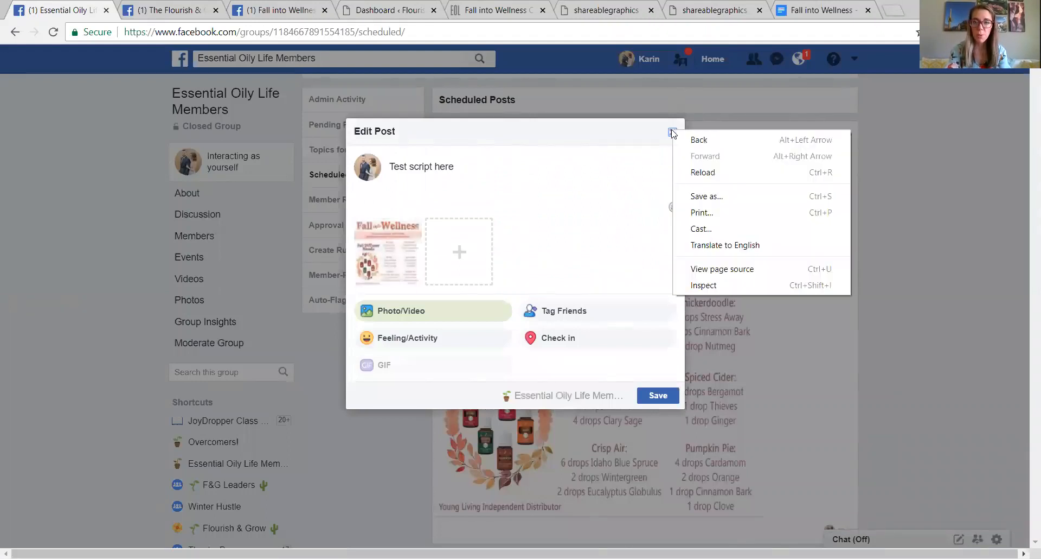
click(669, 141)
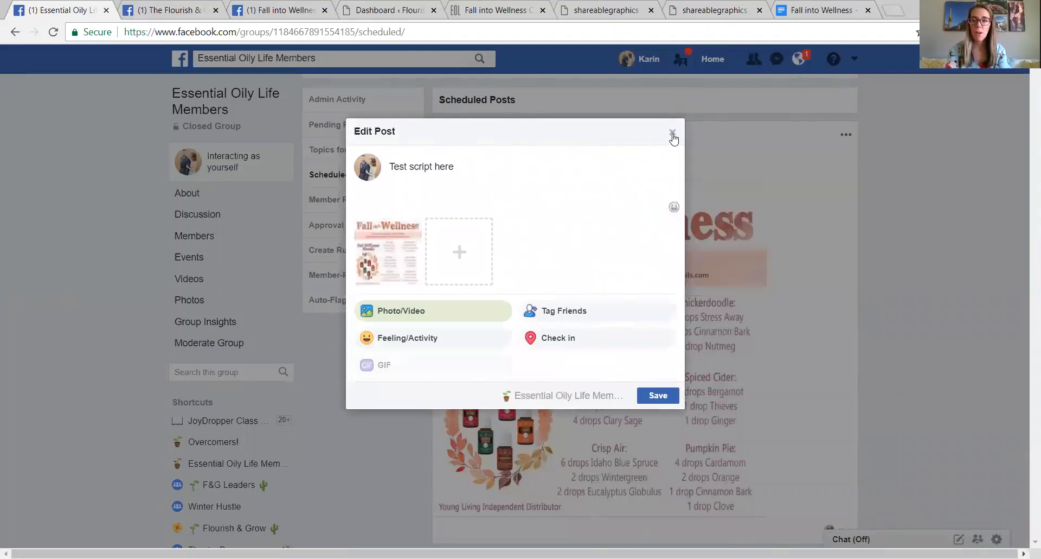
click(672, 133)
click(614, 260)
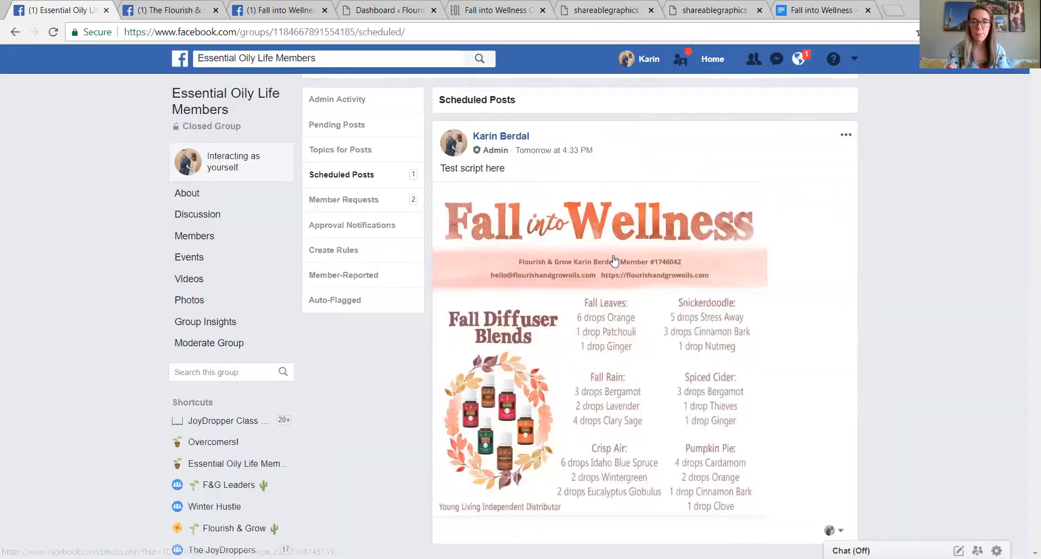
Reschedule the test post to 4:33 AM on 9/7/2018
click(849, 144)
click(809, 236)
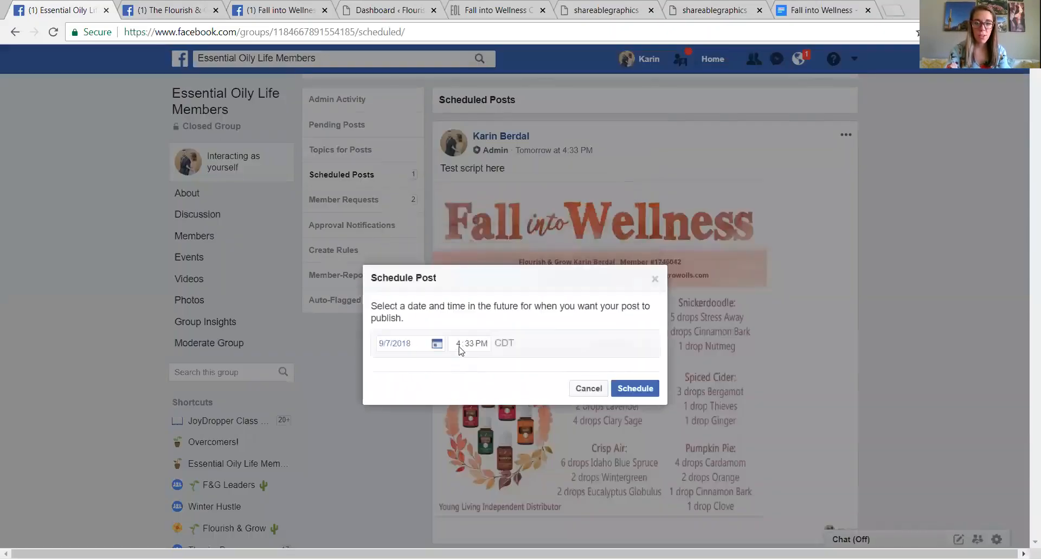
click(480, 343)
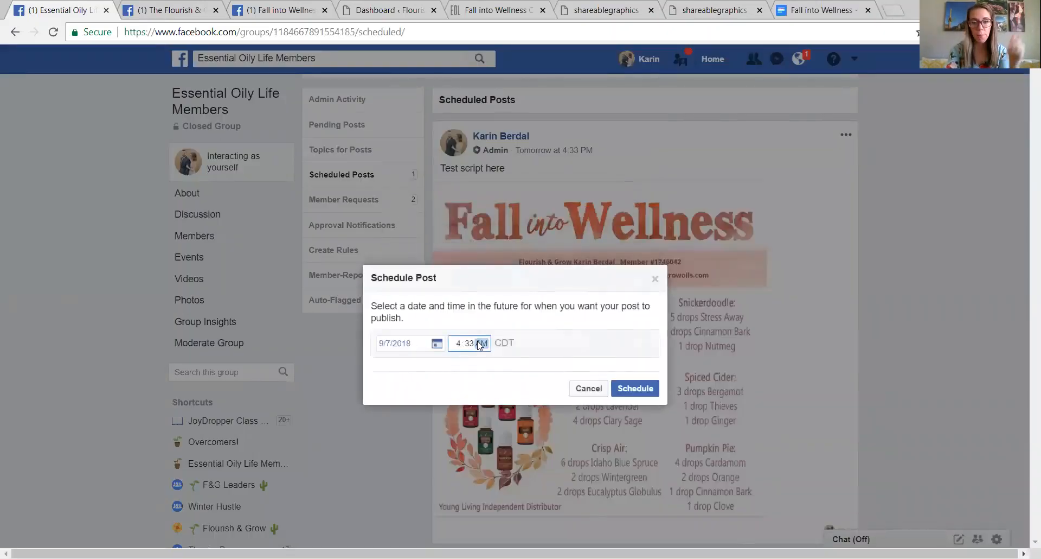
key(a)
click(635, 388)
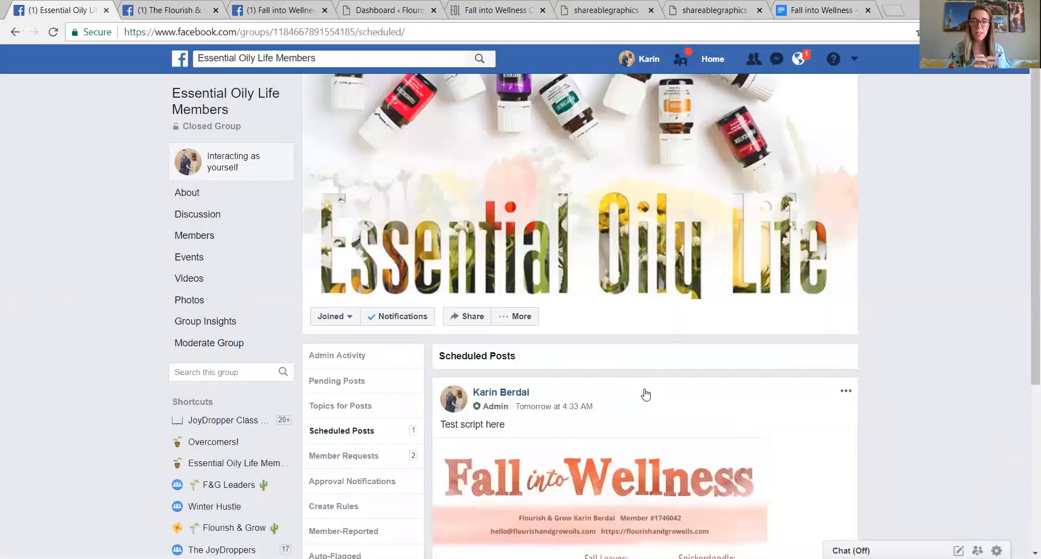
Delete the scheduled test post from the Essential Oily Life Members group
scroll(645, 394, down, 4)
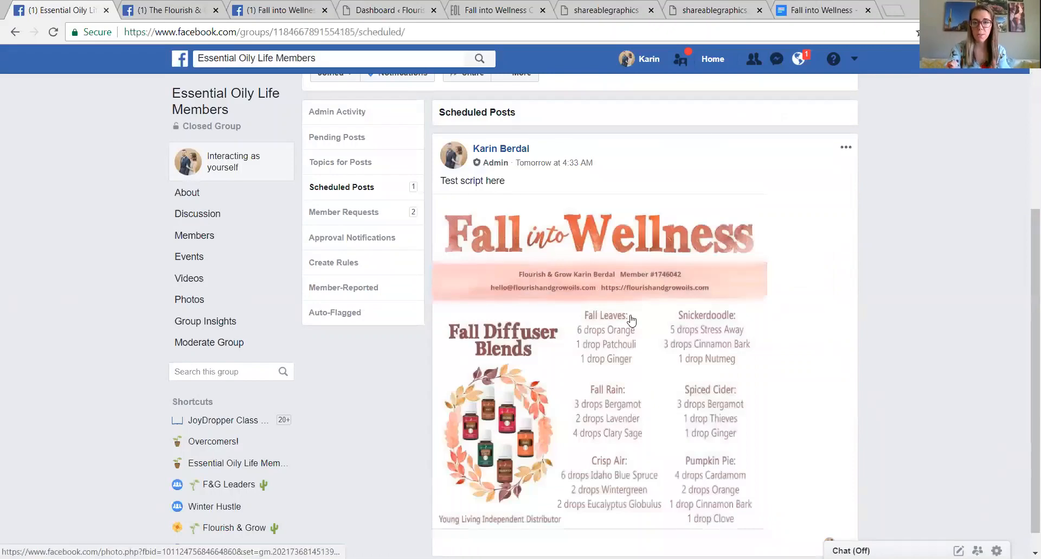
click(846, 147)
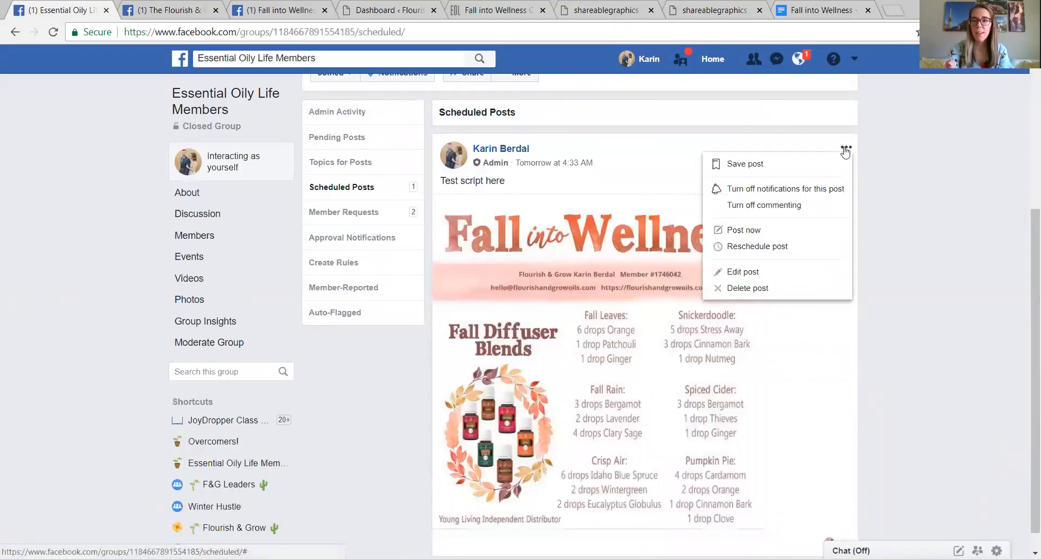
click(788, 289)
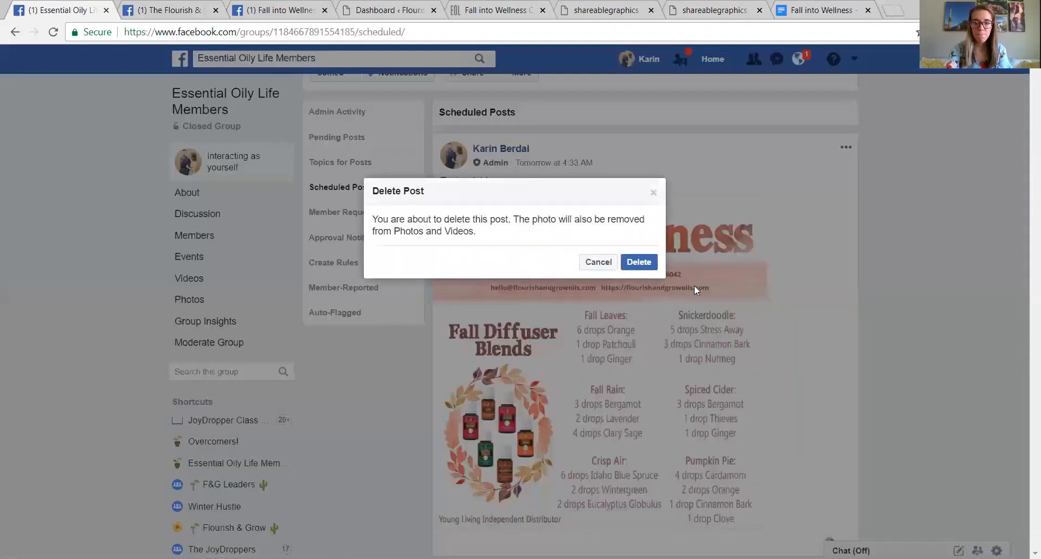
click(647, 264)
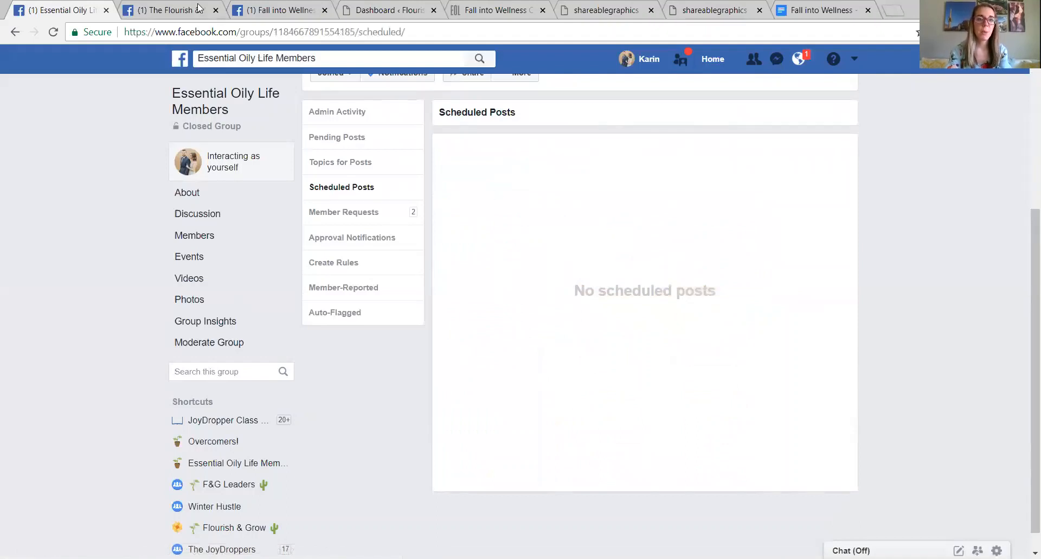
On The Flourish & Grow Classroom page, start a post reading "Test script here" and attach the copied Fall Diffuser Blends graphic
right_click(181, 9)
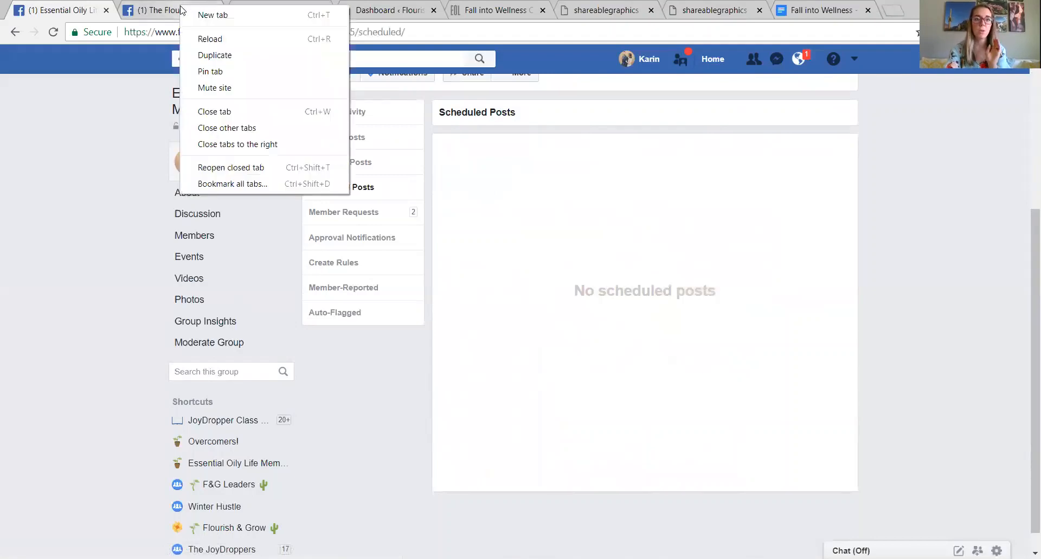
click(180, 10)
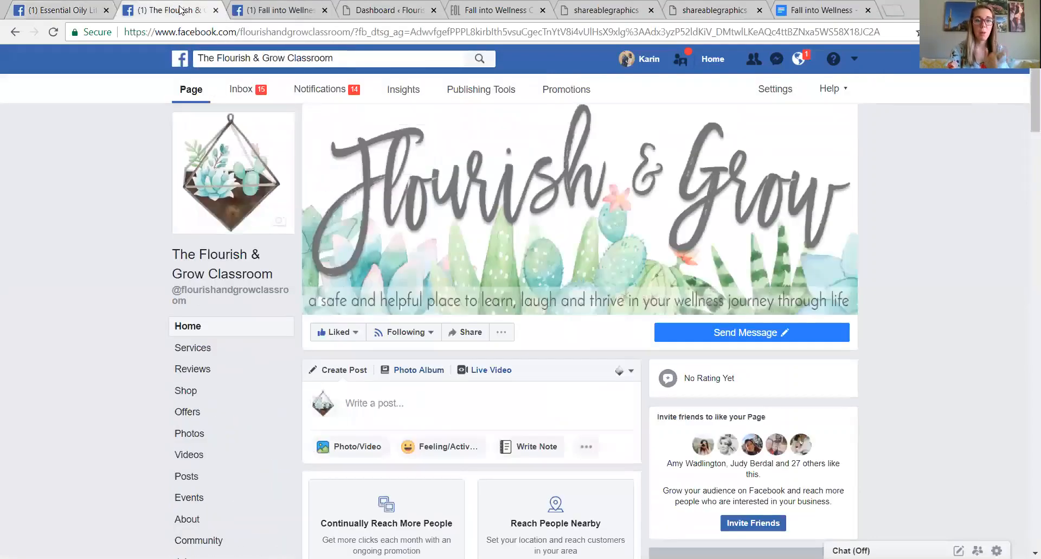
click(451, 403)
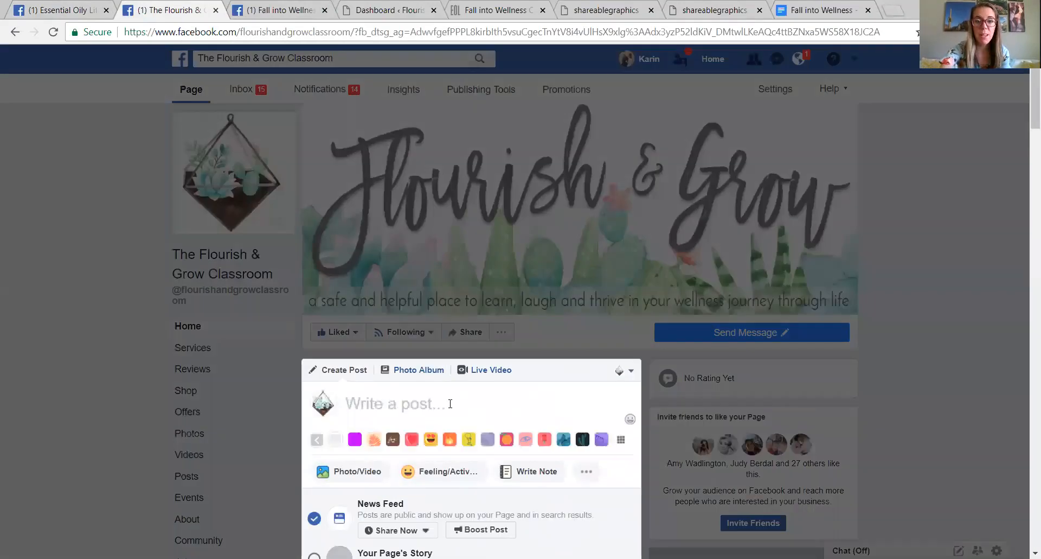
scroll(450, 403, down, 3)
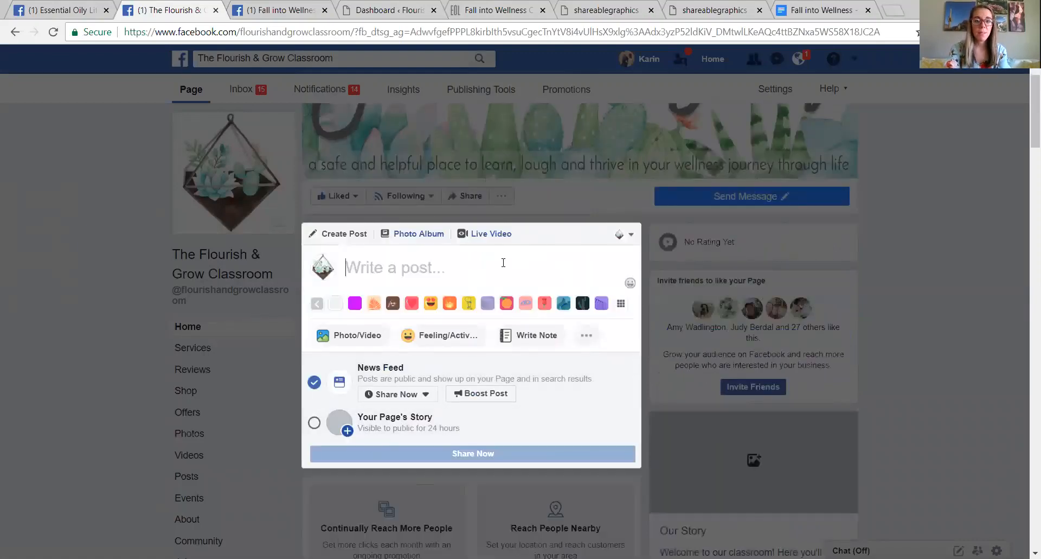
text(Test )
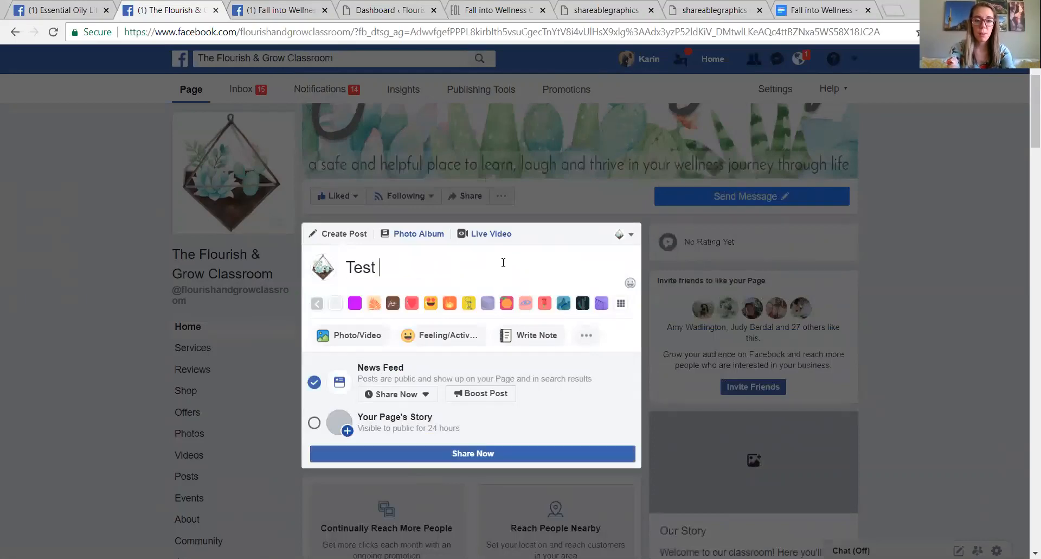
text(f)
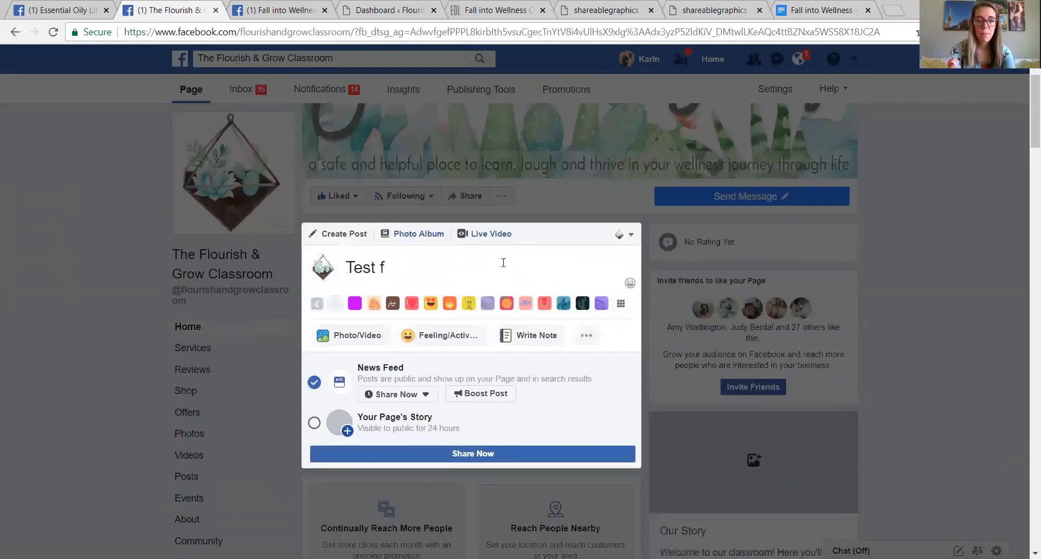
key(BackSpace)
text(script her)
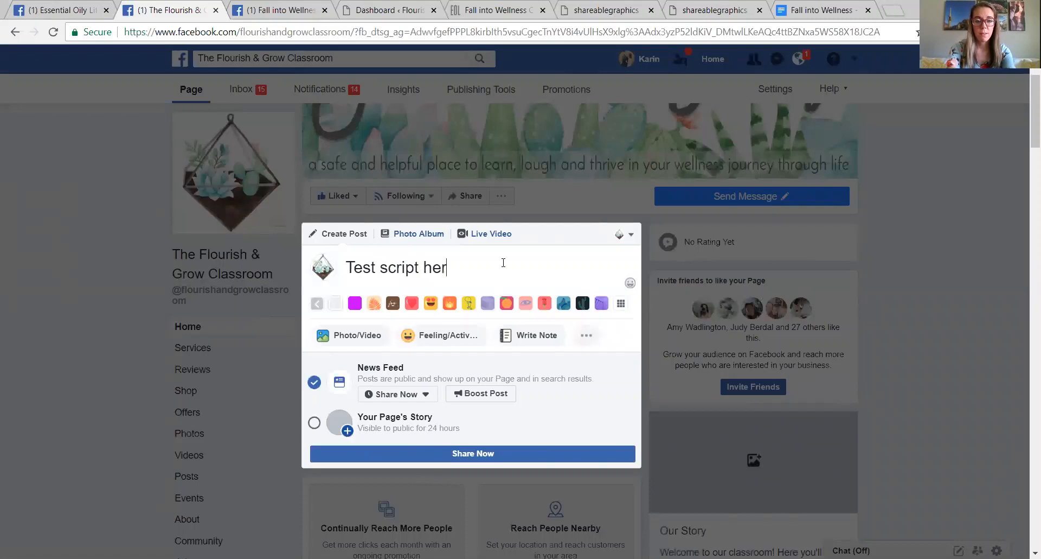
text(e)
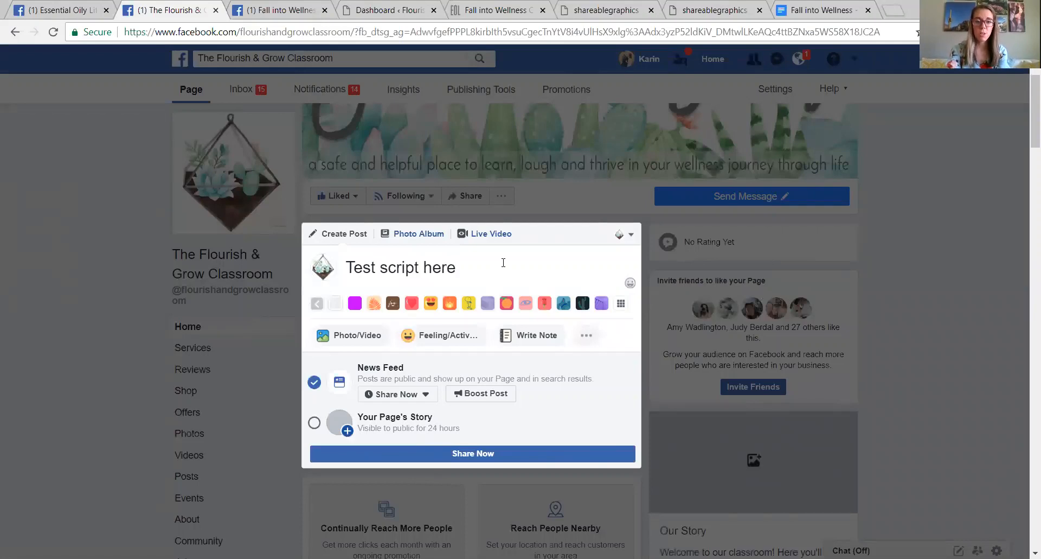
key(ctrl+v)
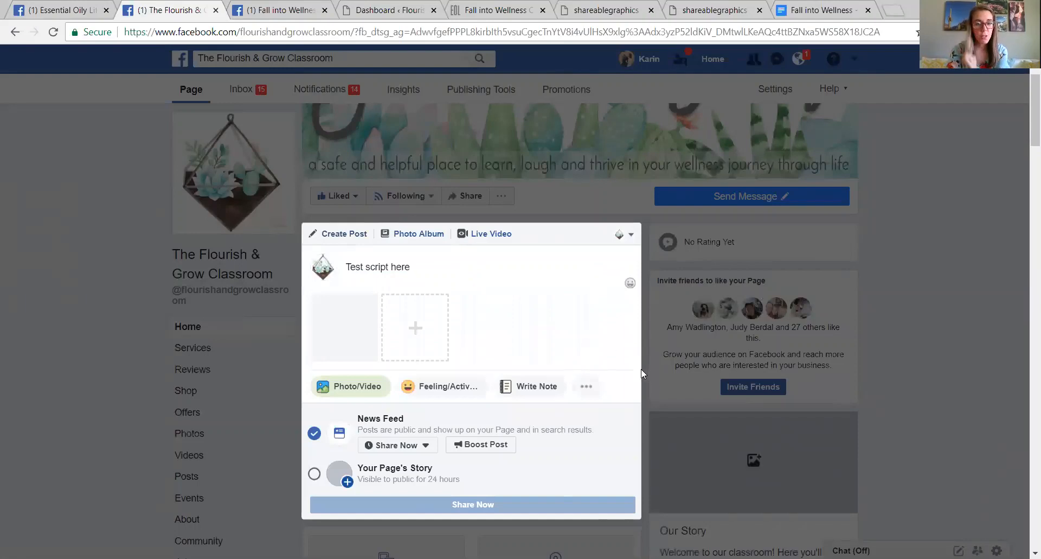
Schedule The Flourish & Grow Classroom page post with the Fall Diffuser Blends graphic for 9/7/2018 at 3:46 PM
click(426, 446)
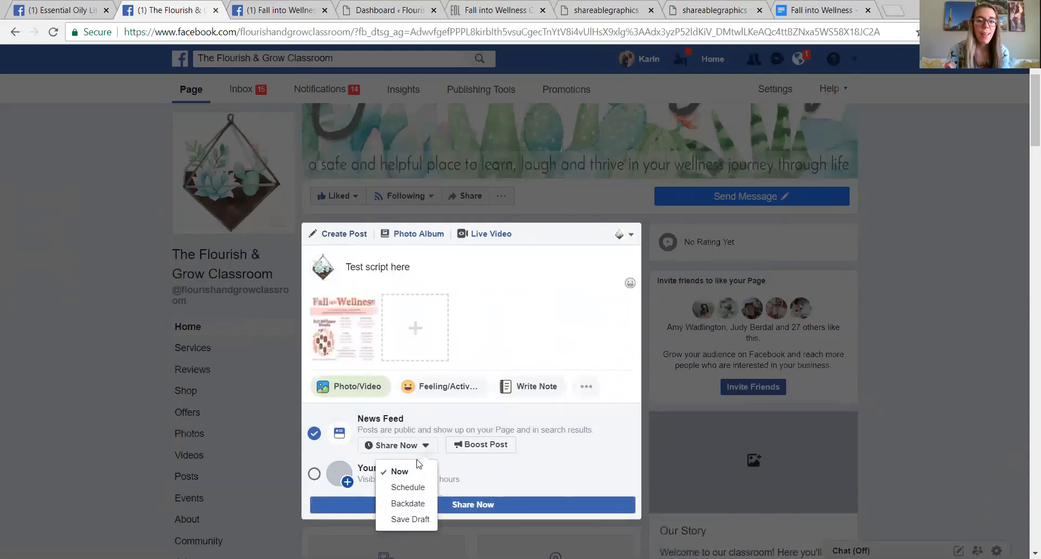
click(410, 491)
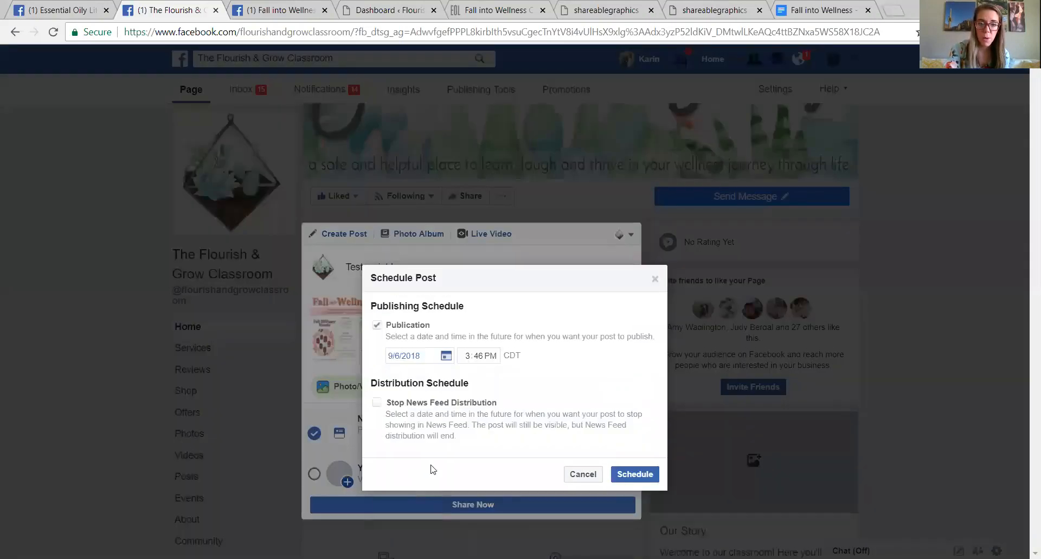
click(446, 355)
click(507, 431)
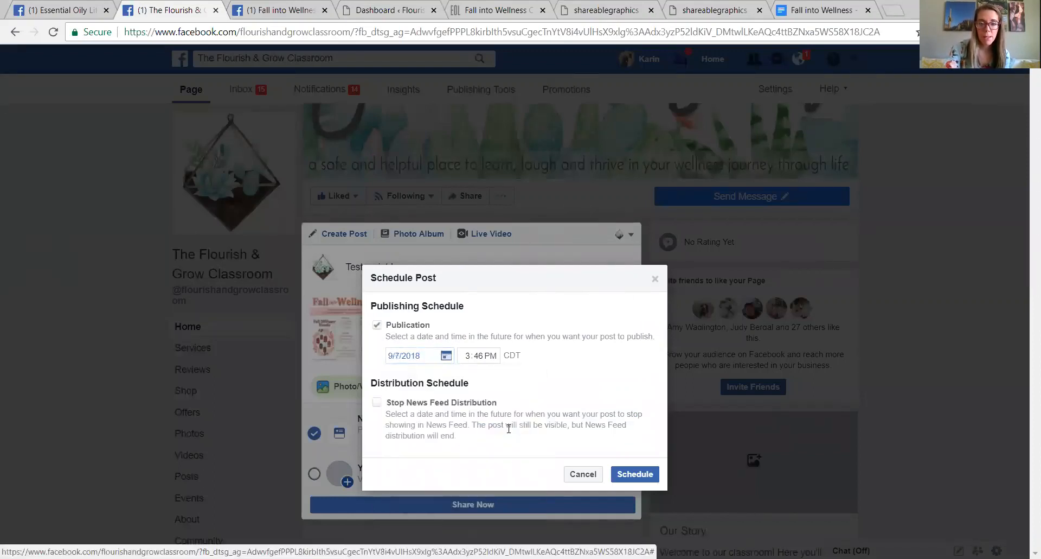
click(629, 480)
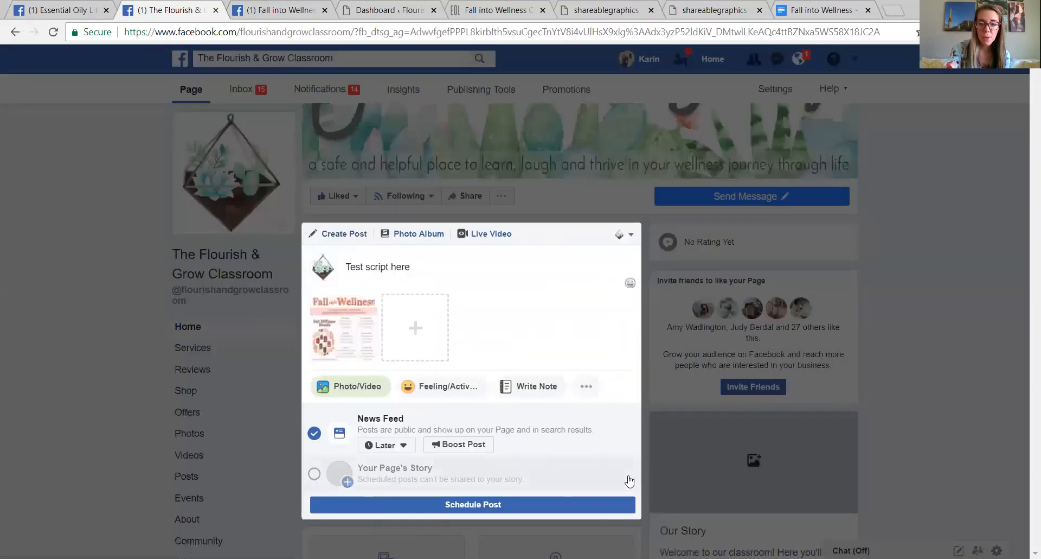
click(495, 506)
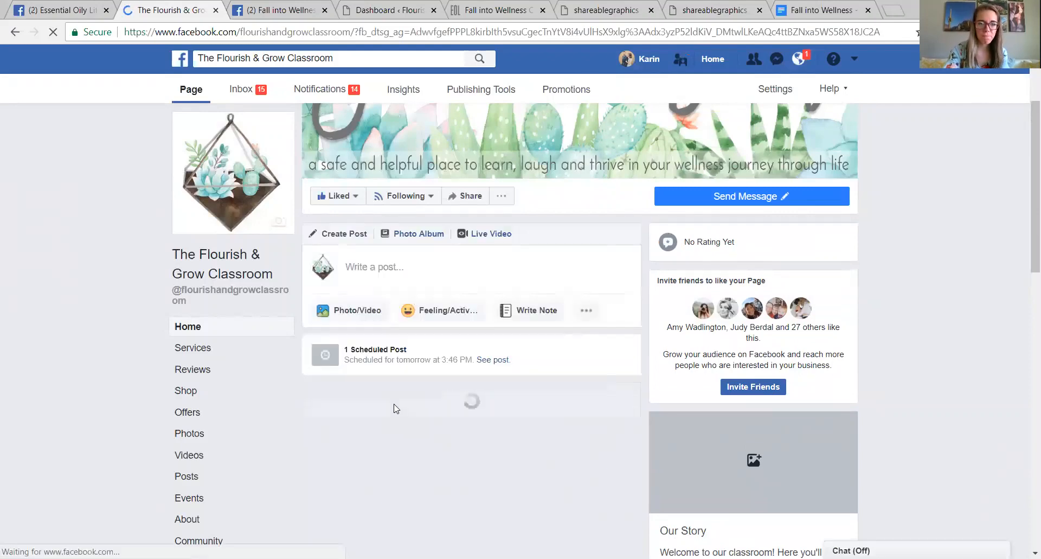
Open the page's scheduled test post, look at its scheduling options and text editor, and close it without saving changes
click(494, 365)
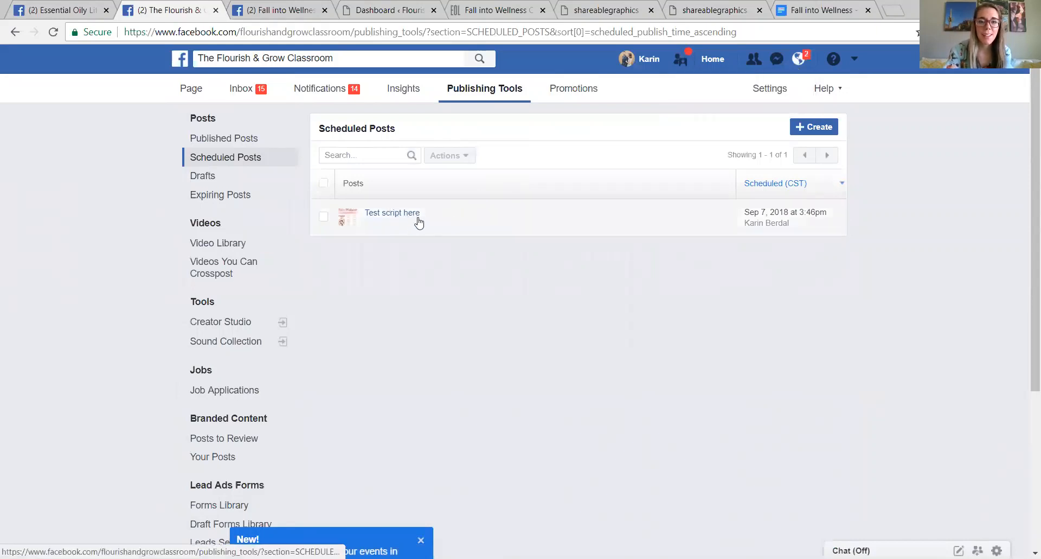
click(379, 214)
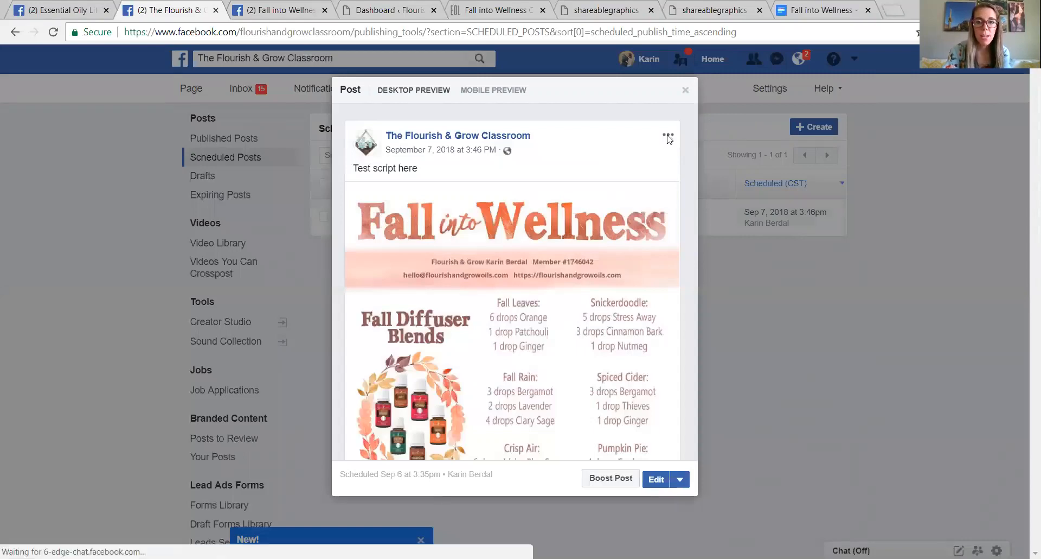
click(681, 484)
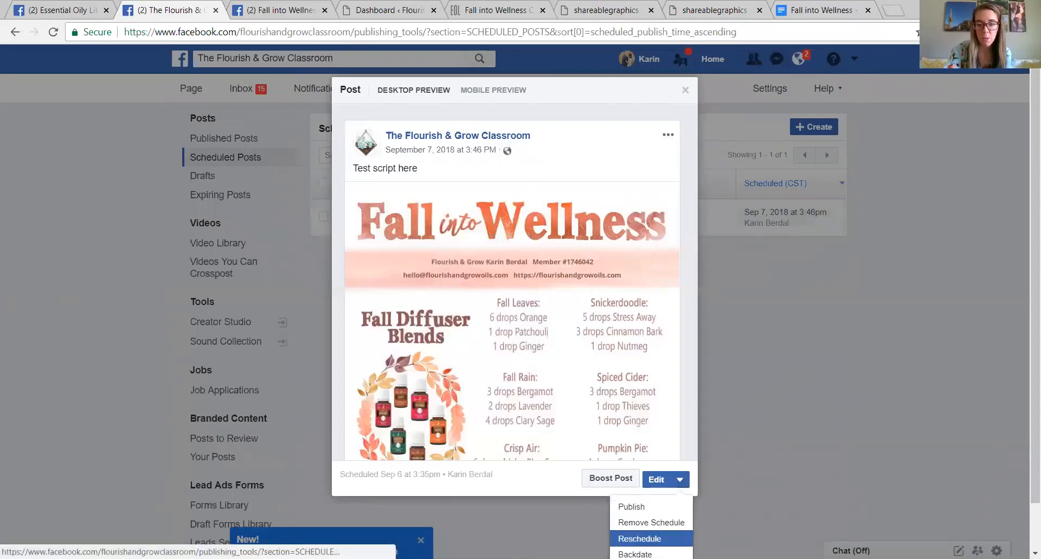
click(659, 487)
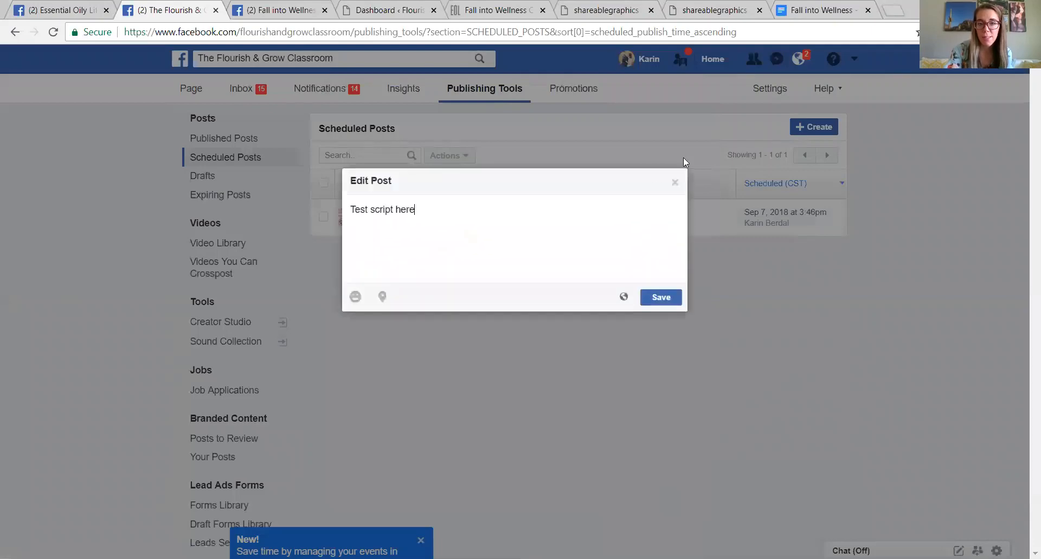
click(675, 182)
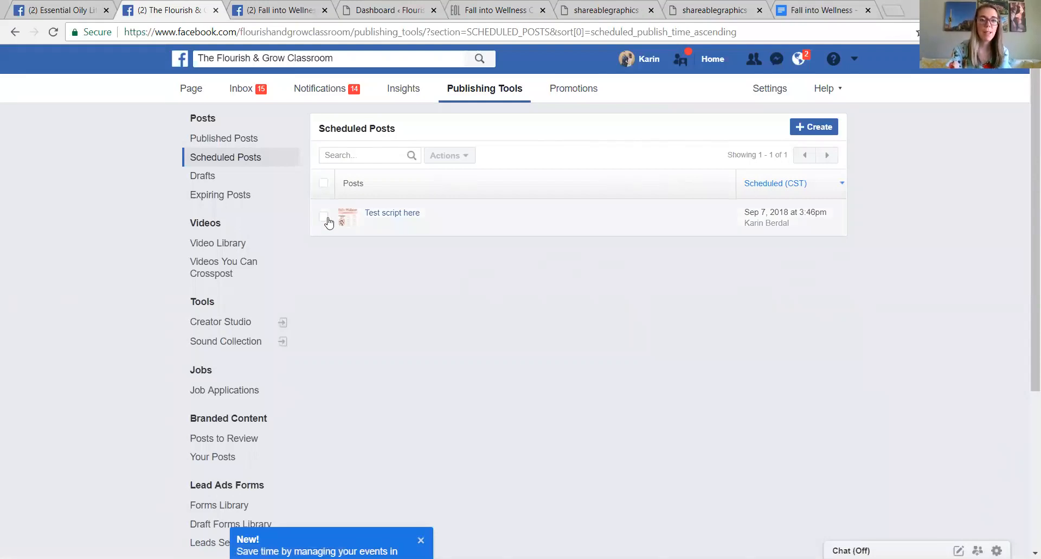
Delete the "Test script here" post from the page's scheduled posts
click(324, 218)
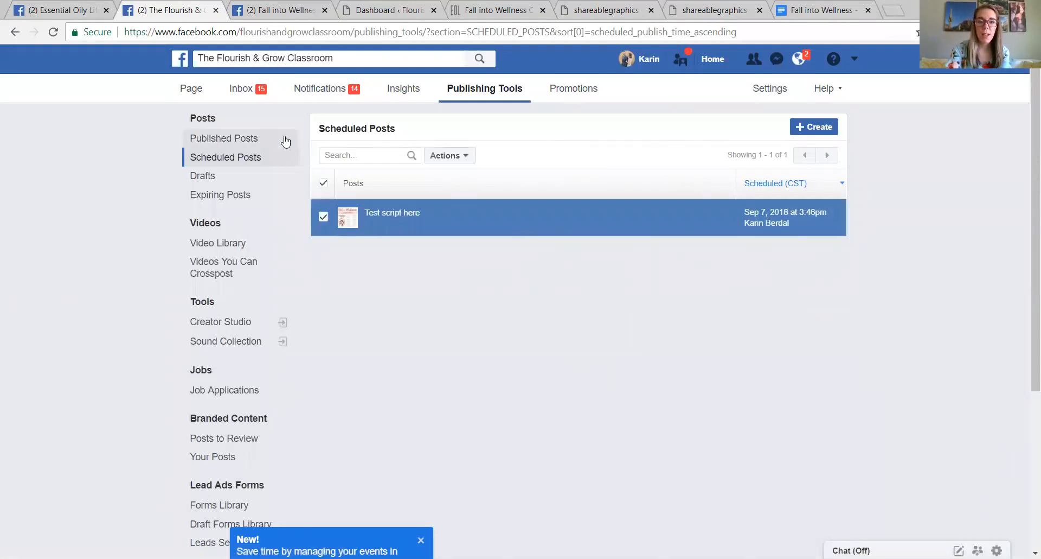
click(459, 161)
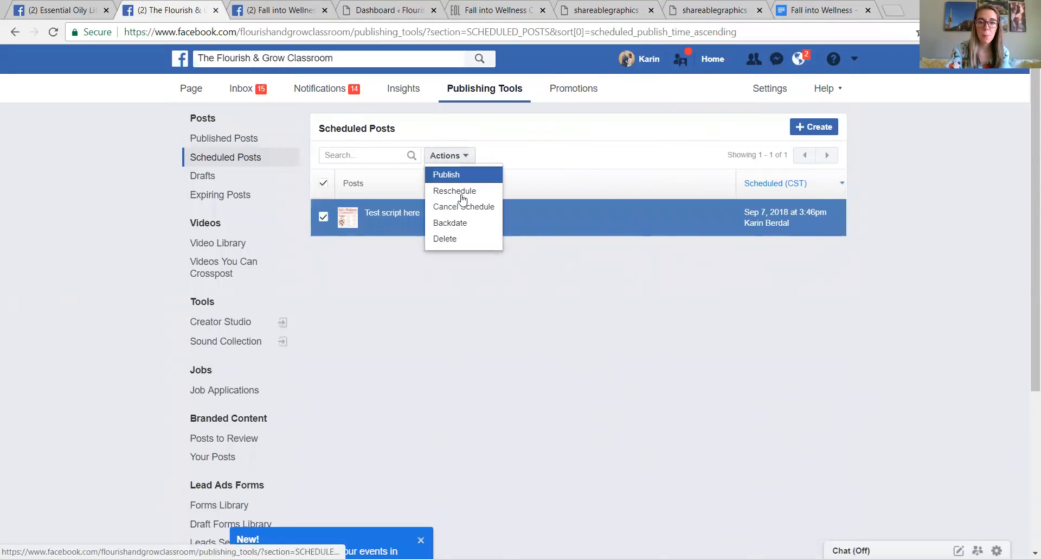
click(458, 238)
click(649, 257)
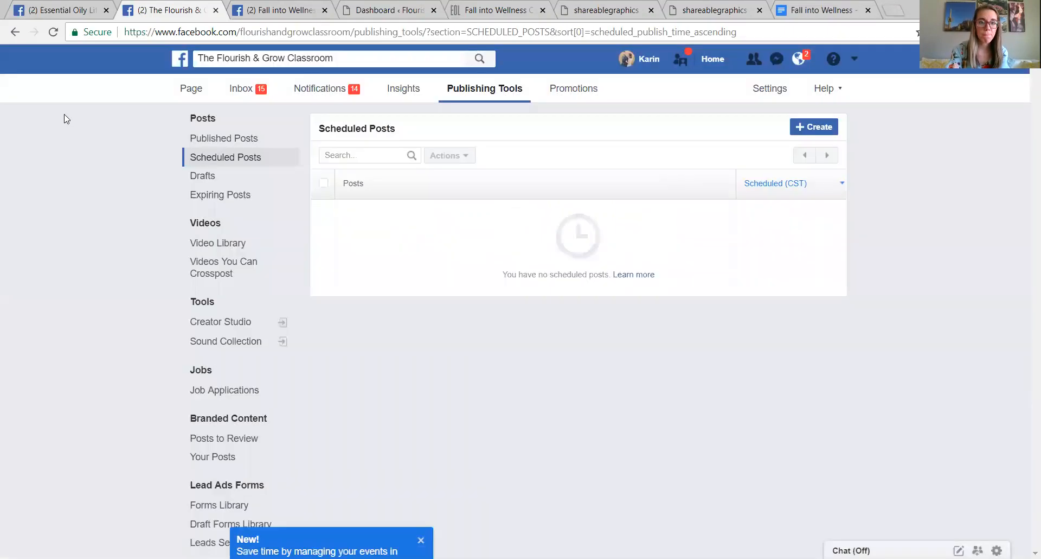
Go to the Fall into Wellness event page and start a new post in the event
click(282, 14)
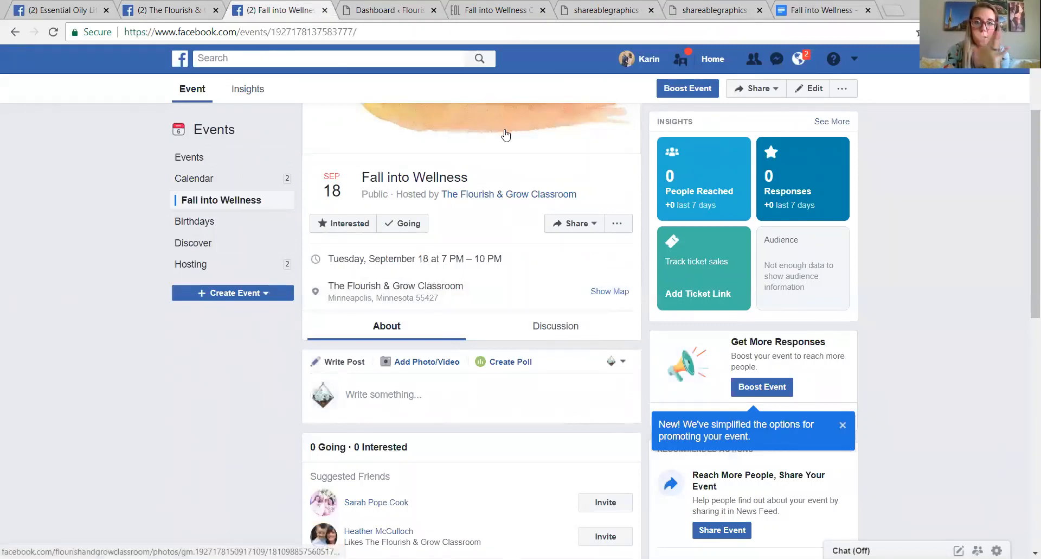
scroll(505, 135, up, 3)
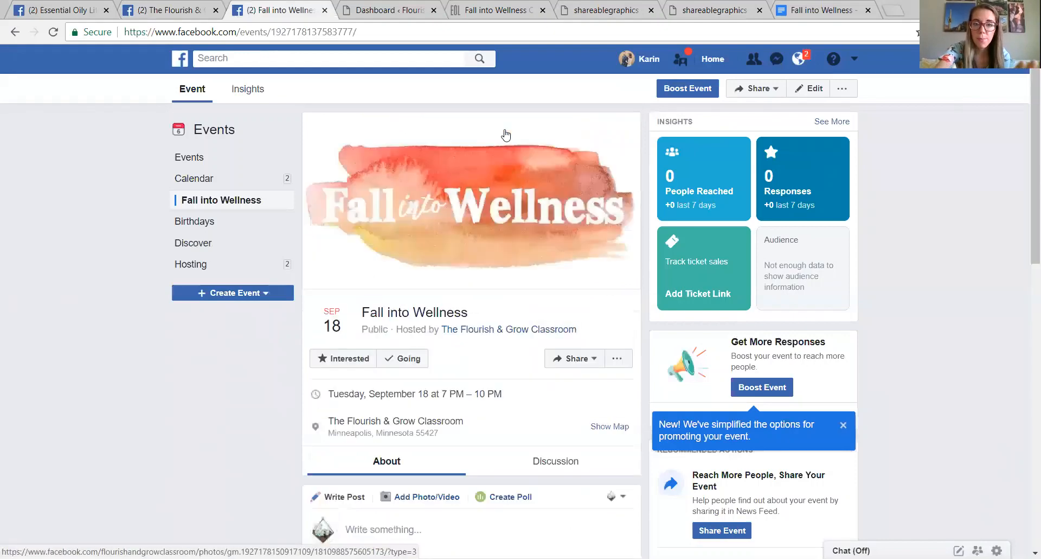
scroll(505, 135, down, 3)
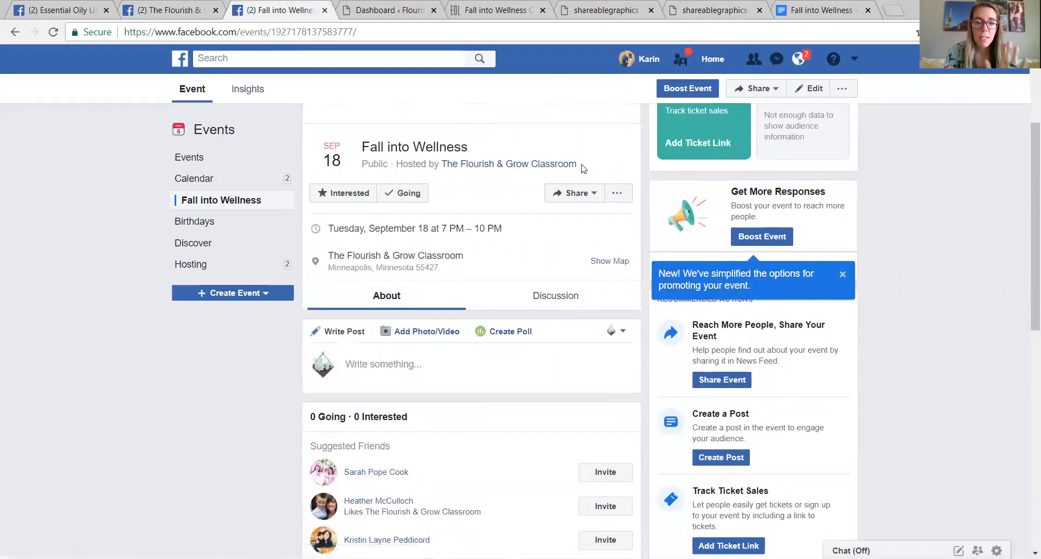
click(370, 373)
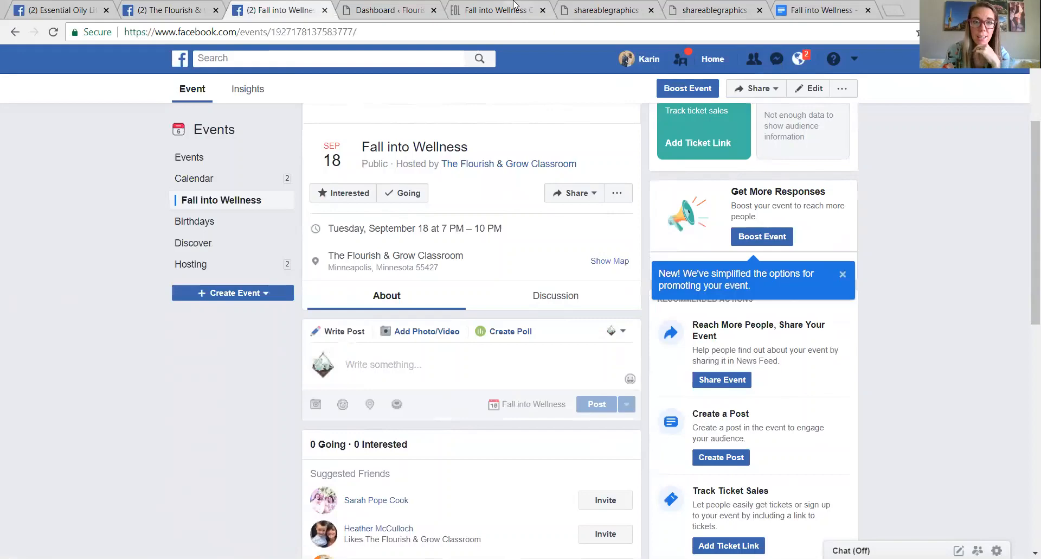
Open the Inner Defense graphic from the Fall into Wellness class graphics on oily.life and copy the image
click(585, 11)
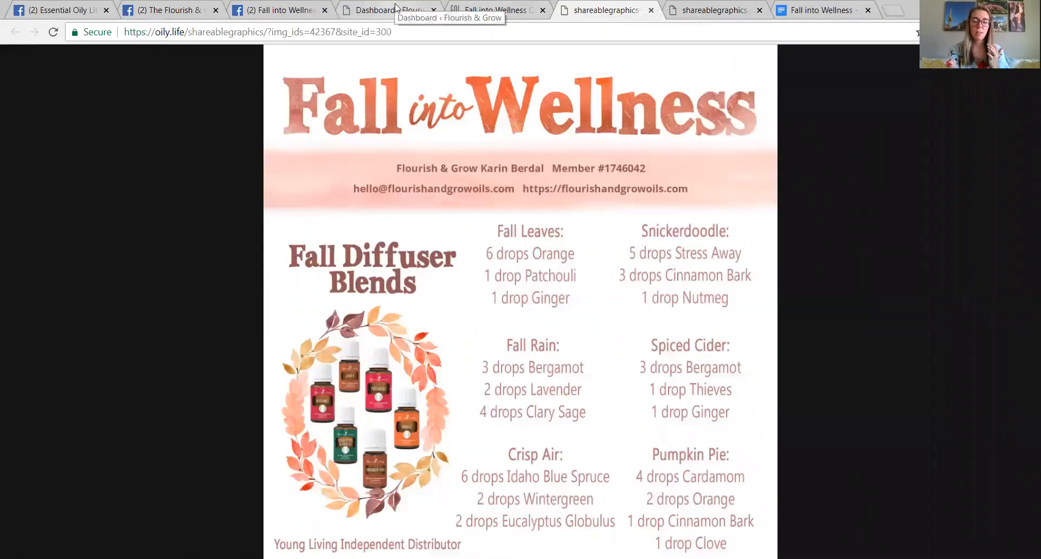
click(478, 13)
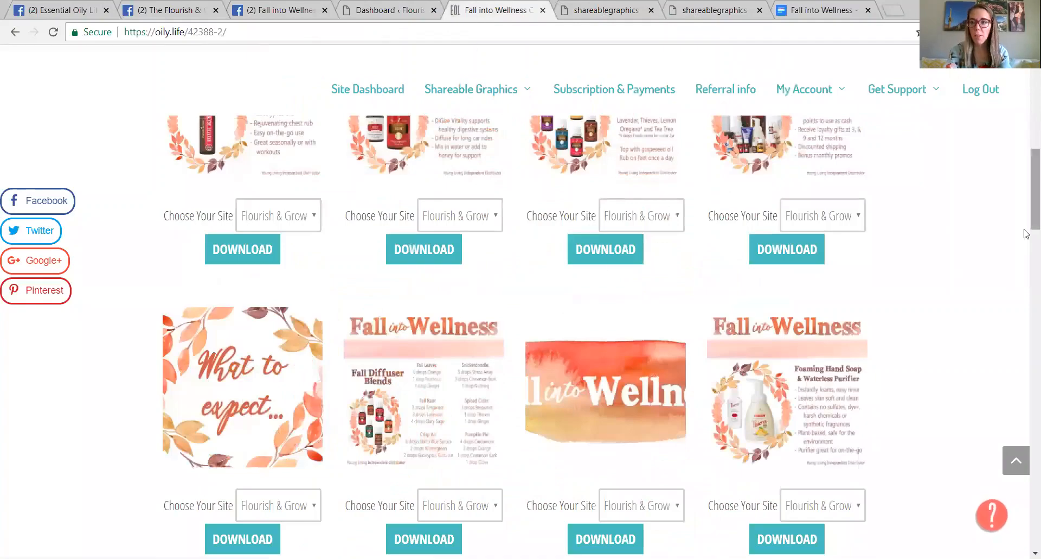
drag(1027, 214, 1027, 140)
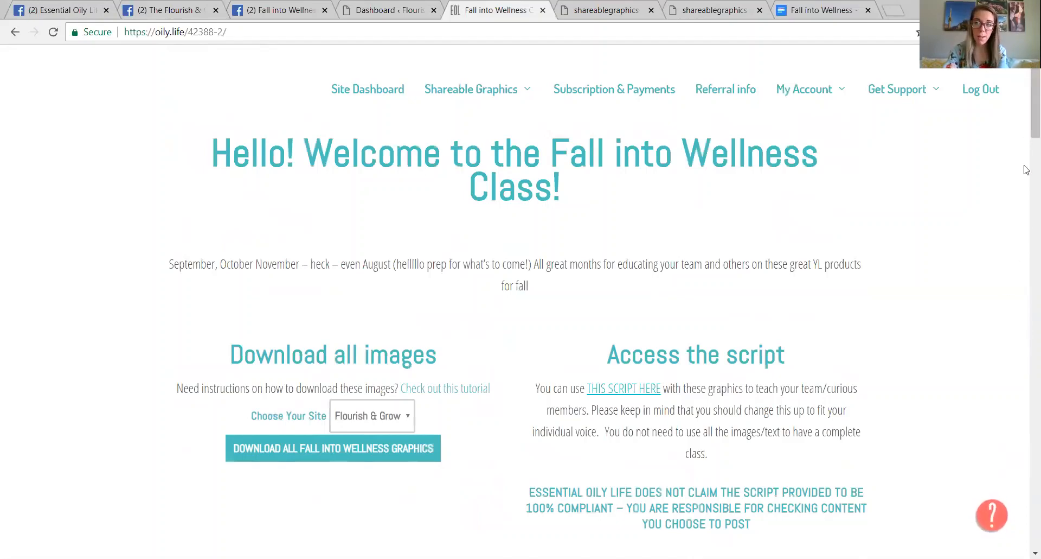
scroll(1026, 163, down, 6)
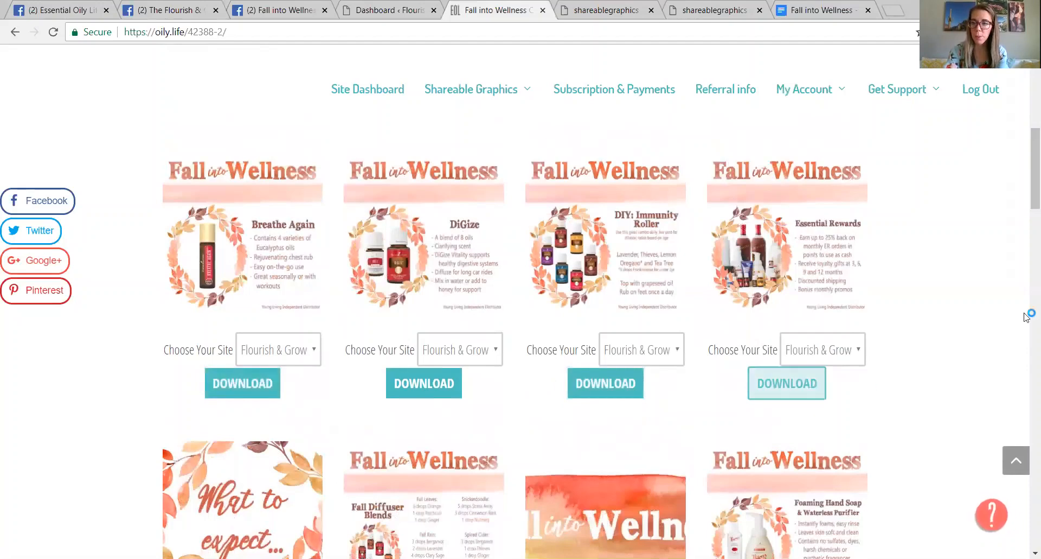
scroll(1026, 216, down, 6)
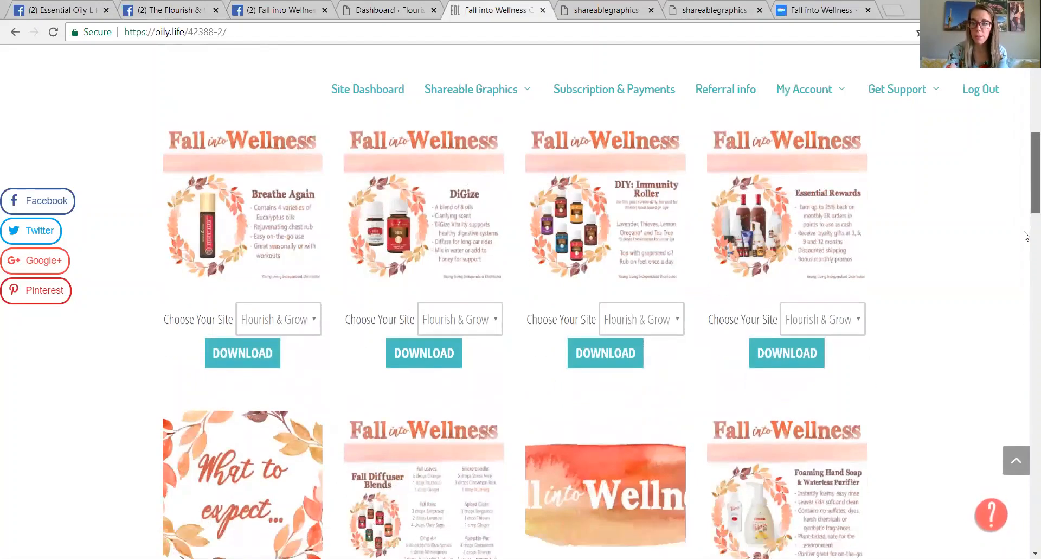
scroll(1027, 282, down, 2)
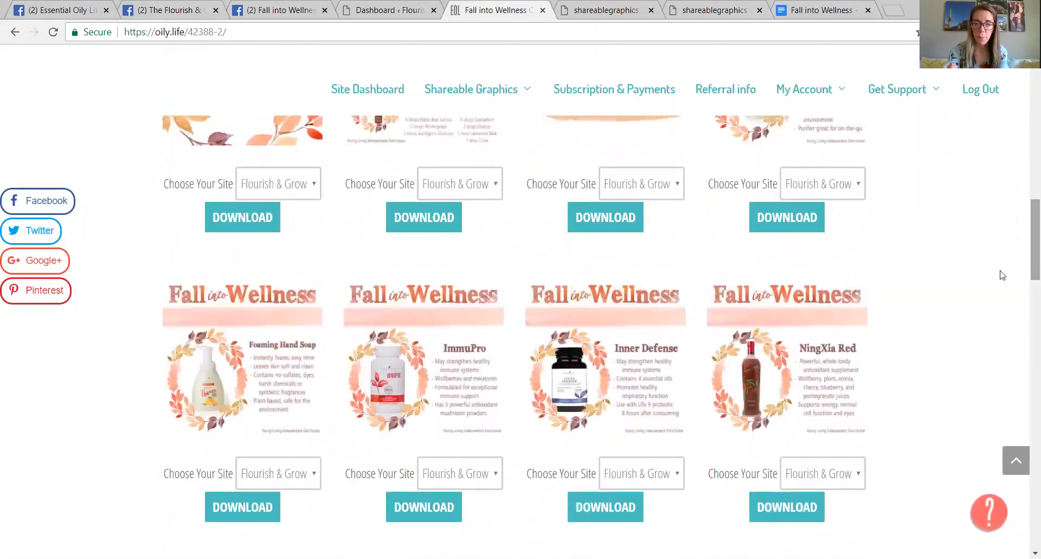
click(606, 516)
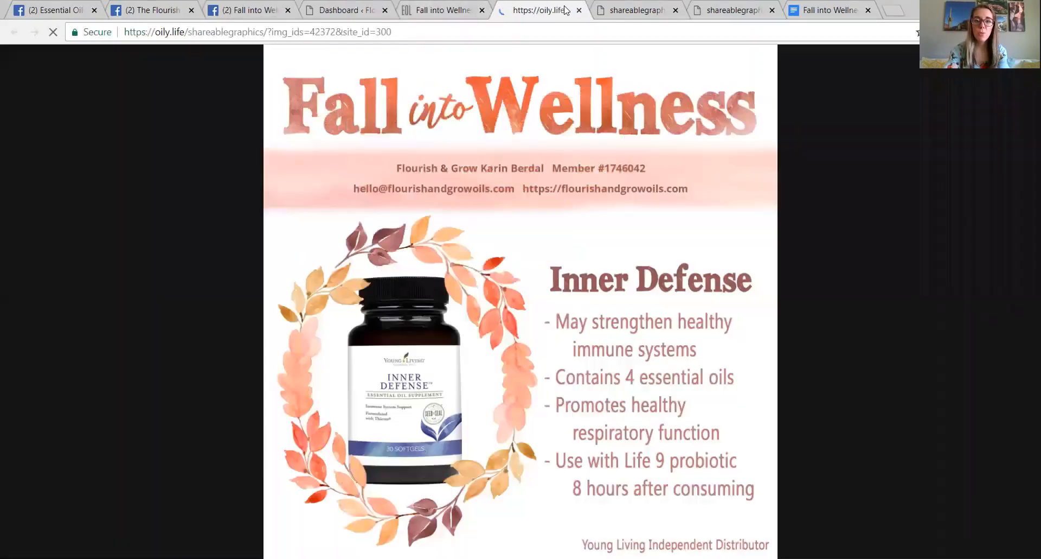
right_click(426, 266)
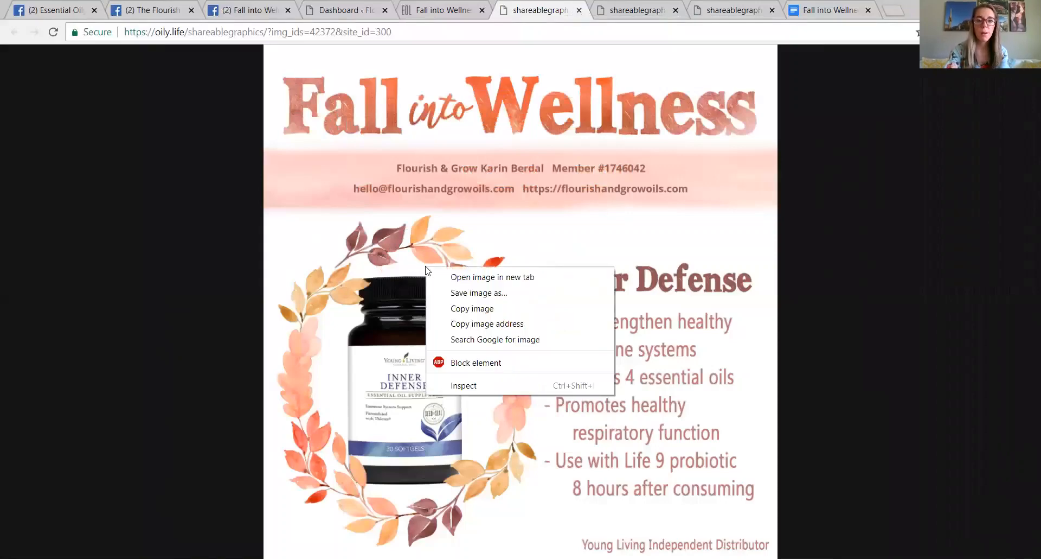
click(468, 311)
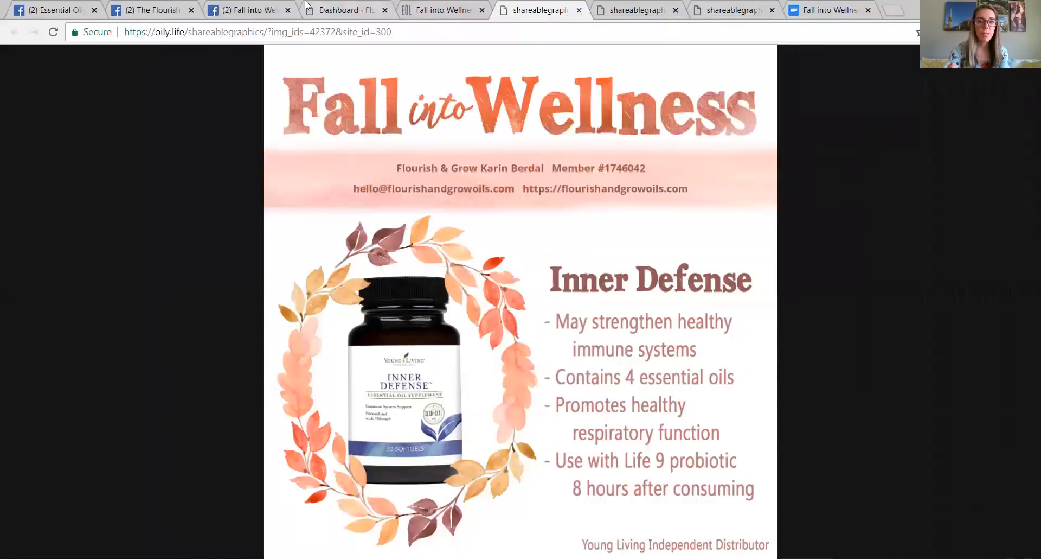
Attach the copied Inner Defense graphic to the new post in the Fall into Wellness event
click(252, 8)
click(423, 376)
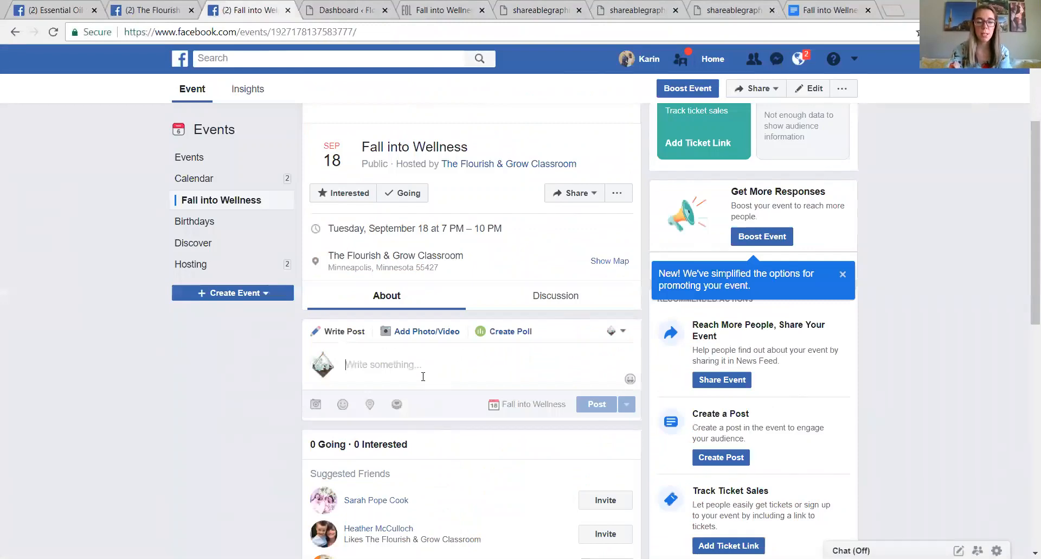
key(ctrl+v)
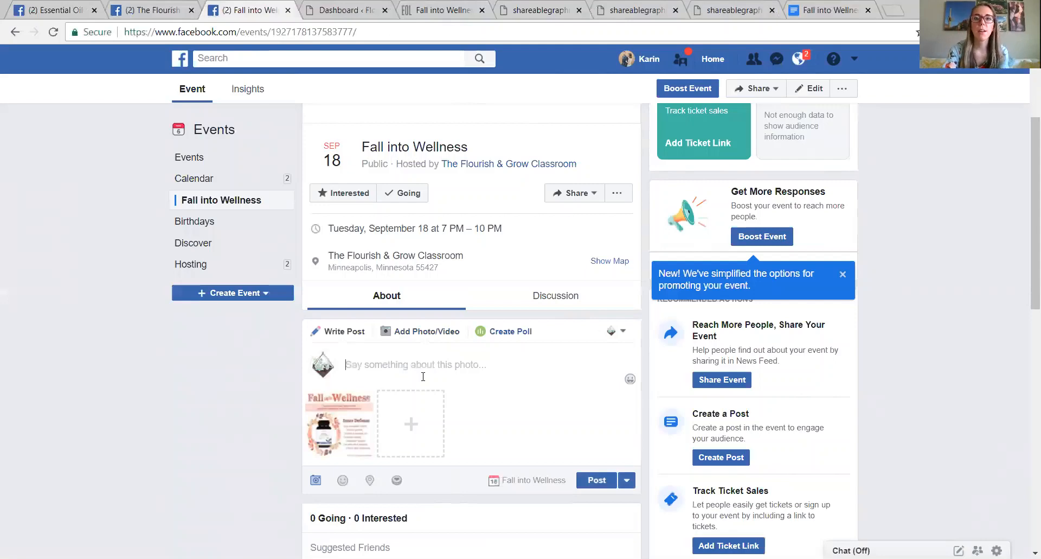
Search the Fall into Wellness script in Google Docs for "inner" and locate the section on Inner Defense and Immupro
click(827, 10)
right_click(840, 305)
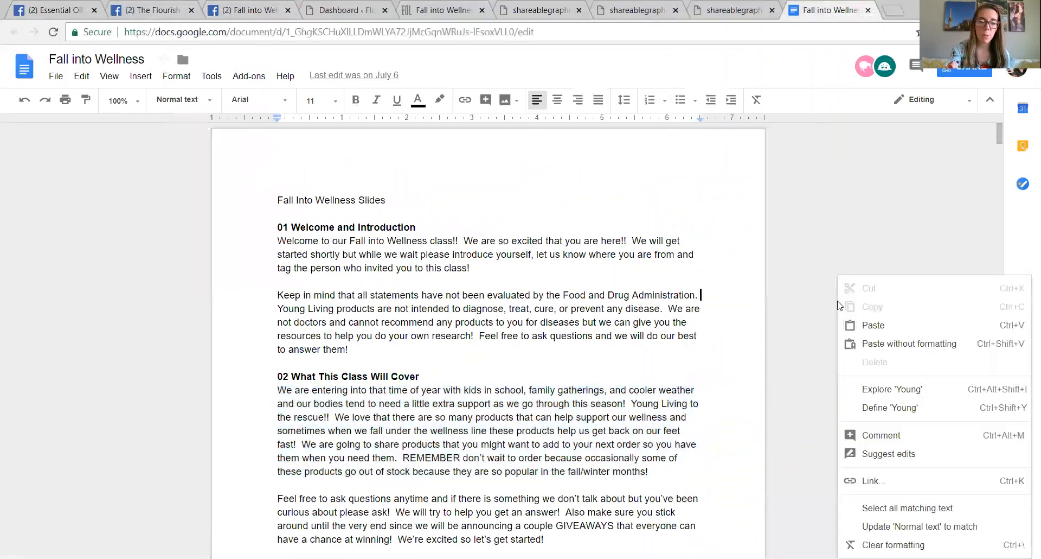
click(840, 305)
key(ctrl+f)
text(inner)
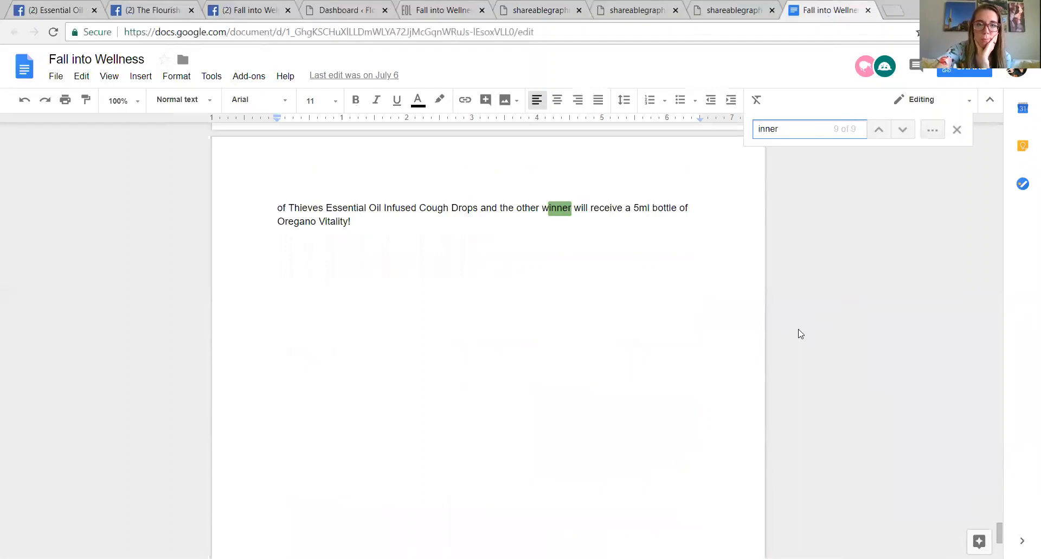
key(shift+Return)
key(shift+Return)
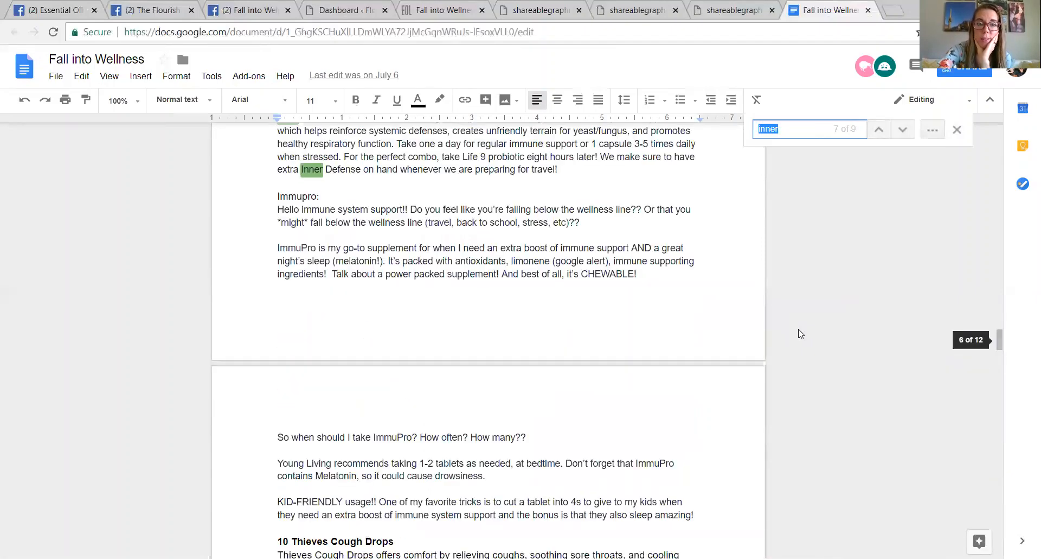
key(shift+Return)
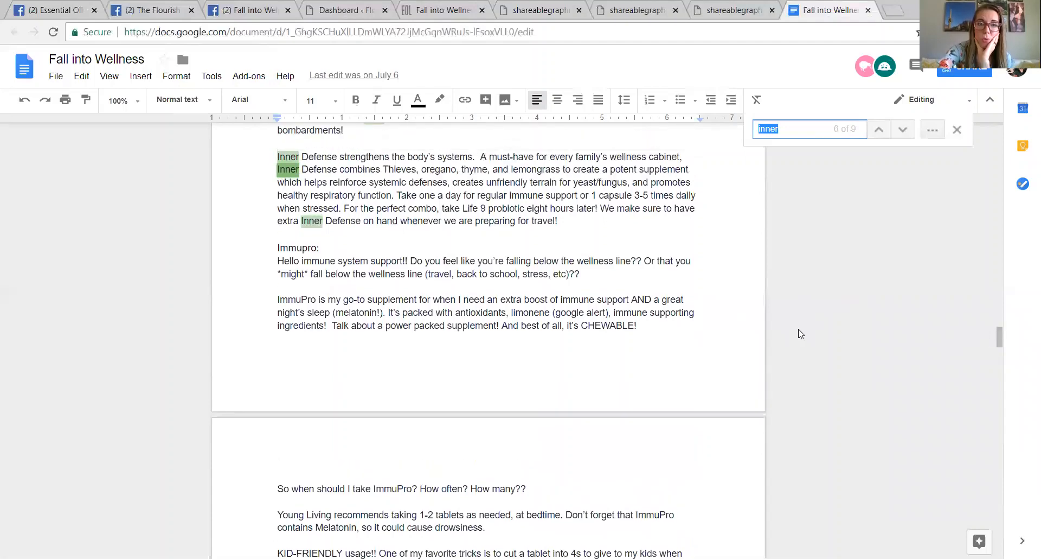
scroll(801, 333, up, 2)
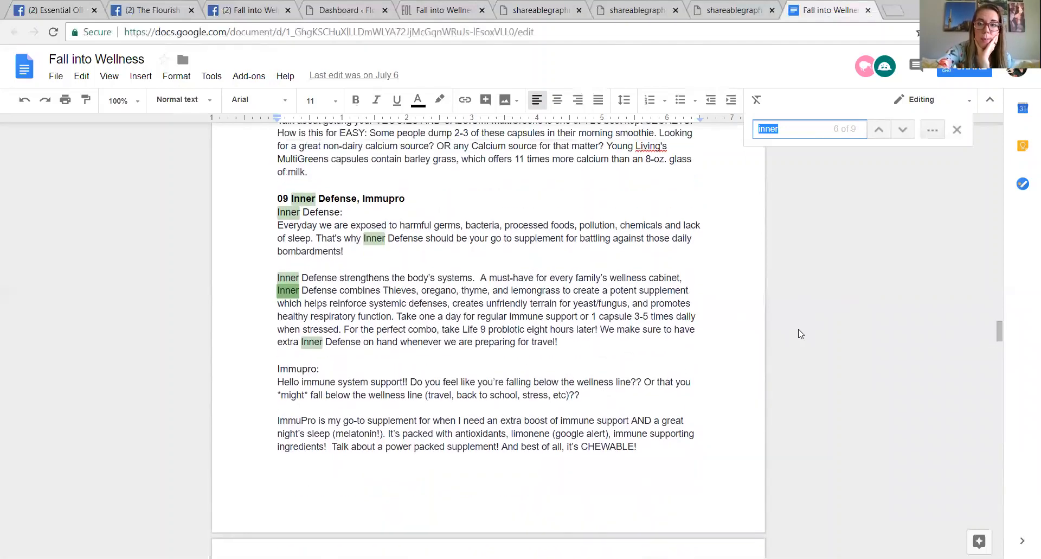
Copy the Inner Defense and Immupro script from the document and paste it as the text of the Fall into Wellness event post on Facebook
click(313, 236)
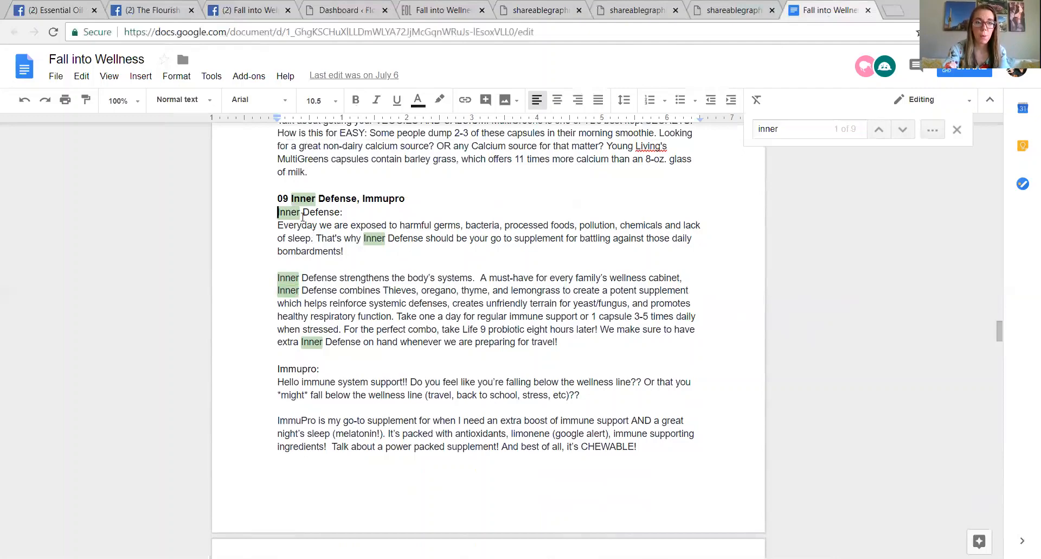
drag(303, 216, 693, 511)
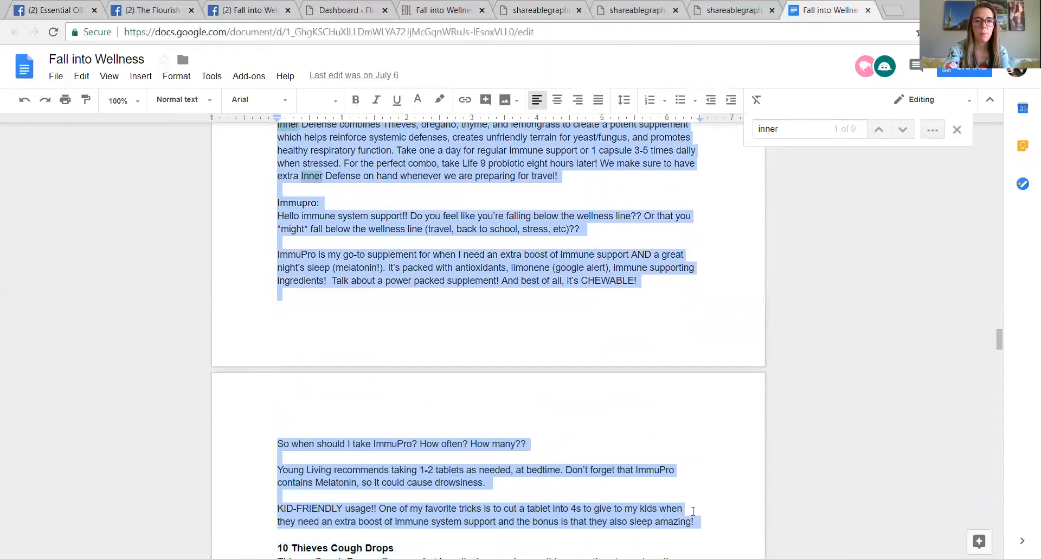
click(257, 6)
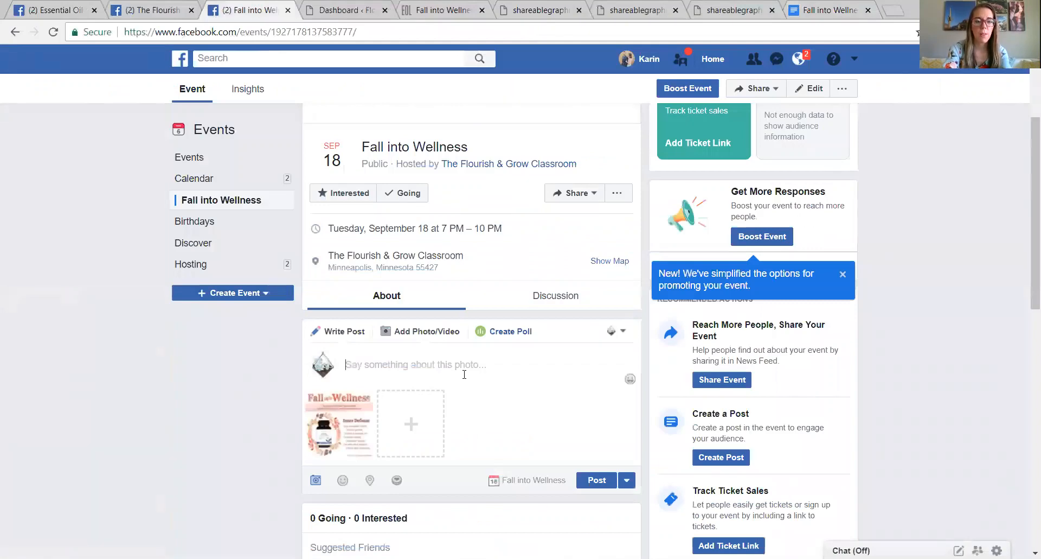
key(ctrl+v)
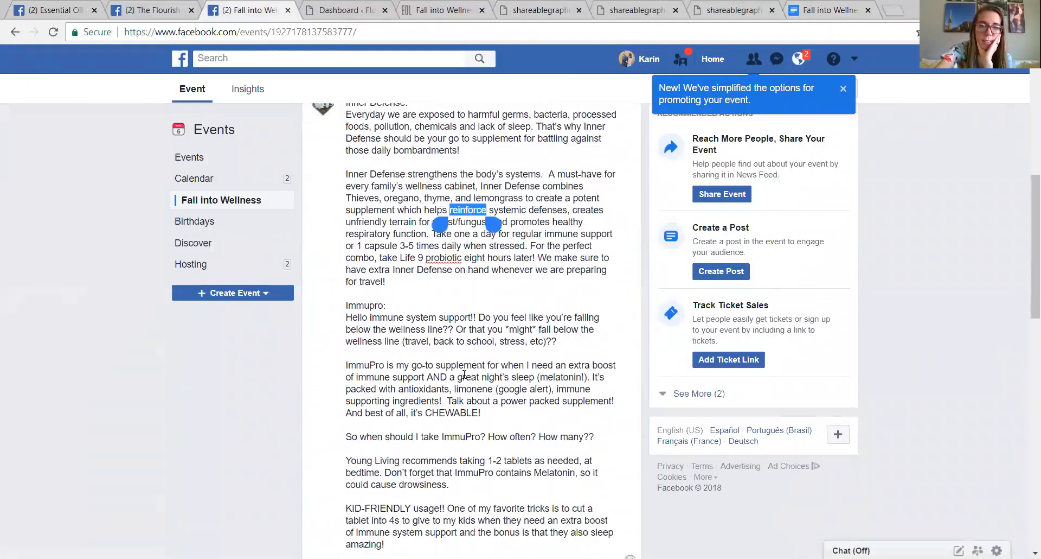
Schedule the Inner Defense post in the event for 9/12/2018, keeping the suggested time of 4:39 PM
scroll(464, 375, down, 4)
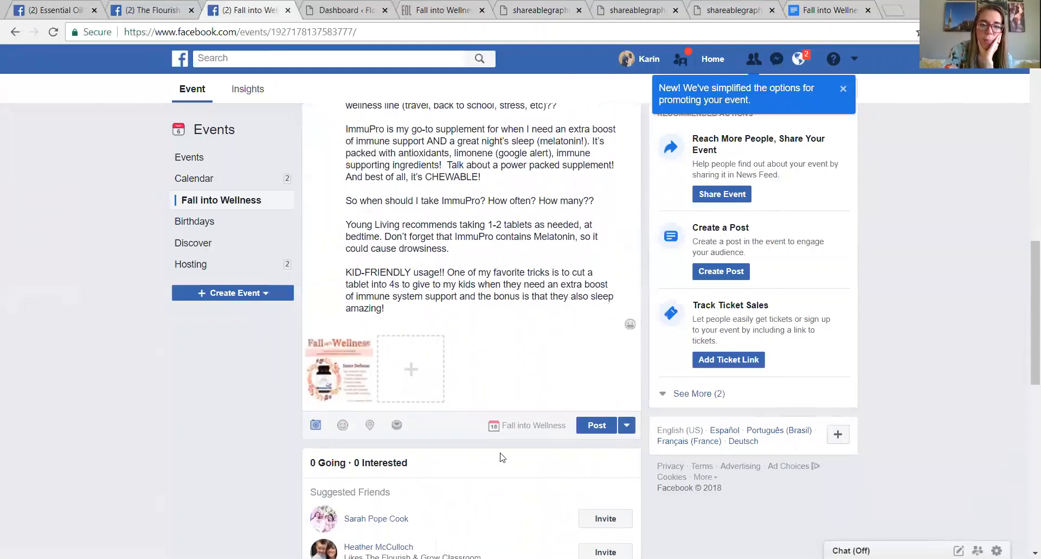
click(626, 426)
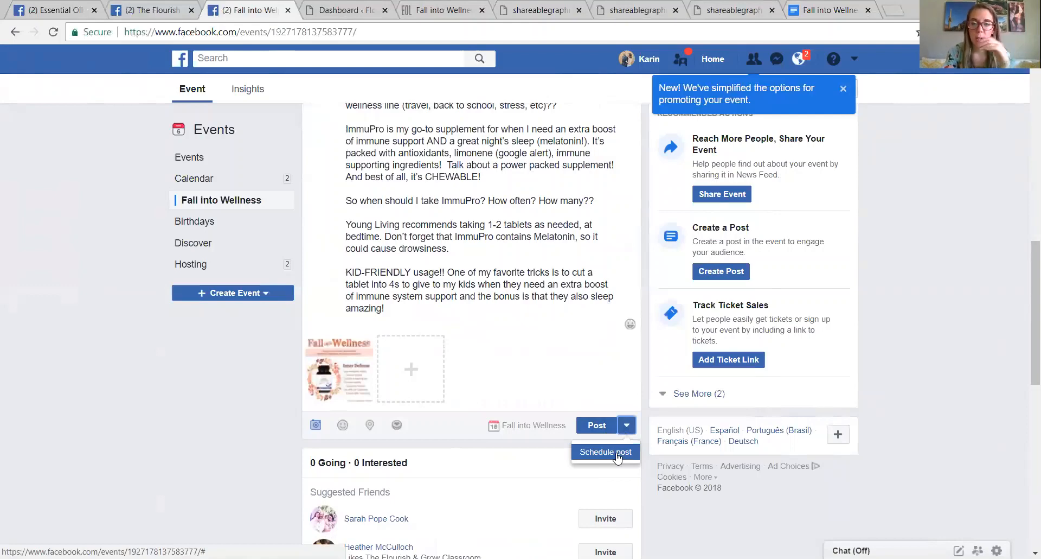
click(617, 454)
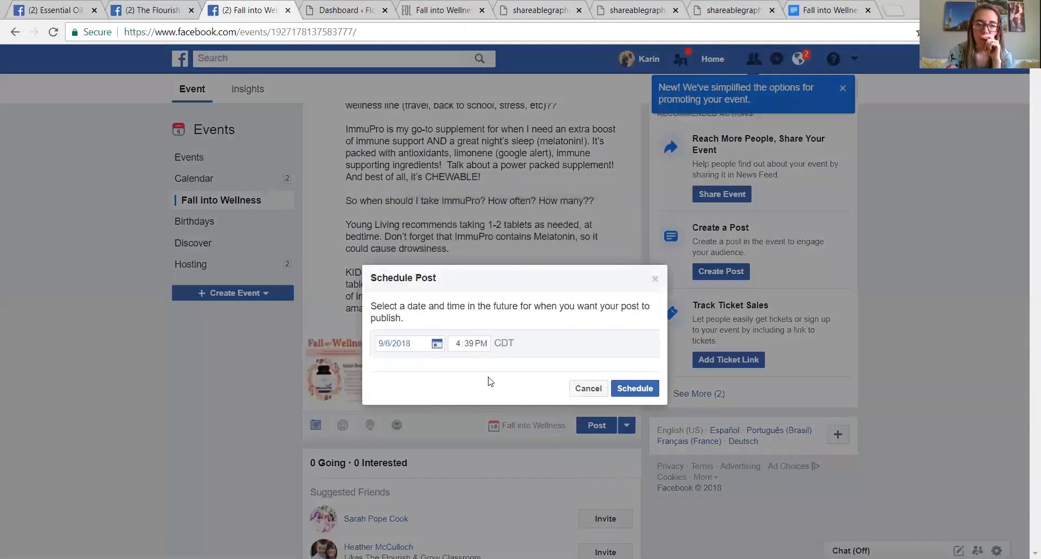
click(436, 345)
click(445, 435)
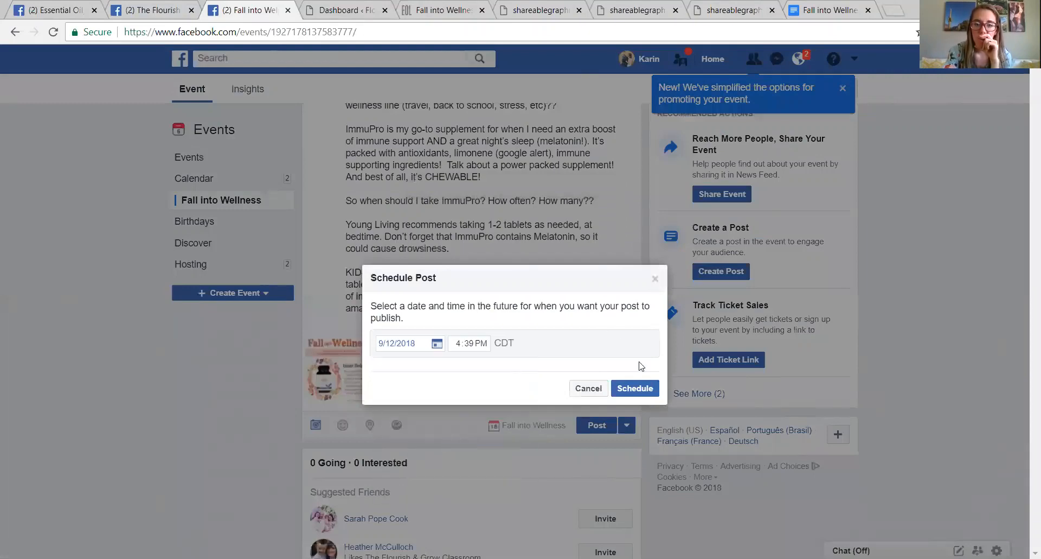
right_click(635, 387)
click(621, 389)
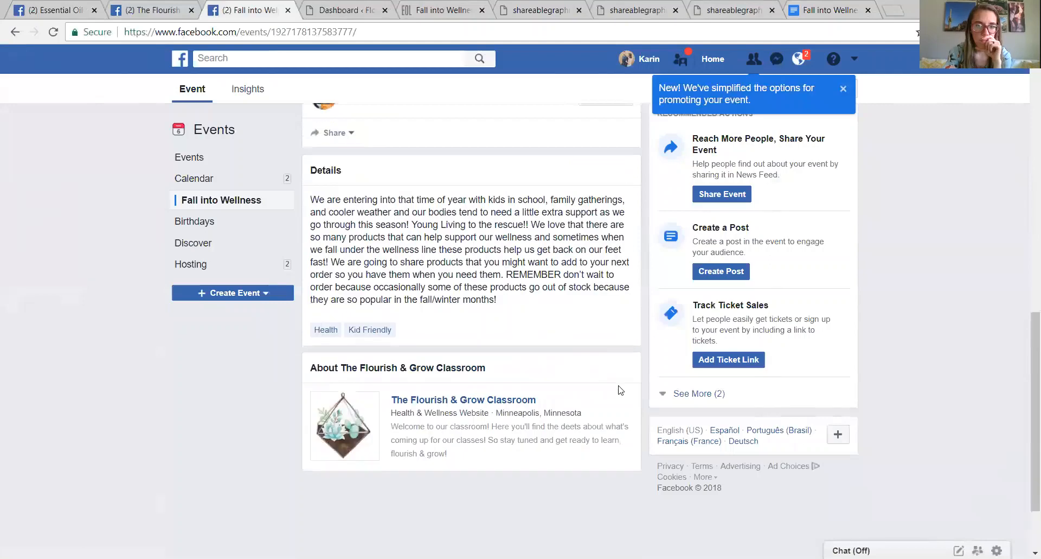
Open the event's scheduled Inner Defense post and delete it together with its photo
scroll(621, 389, up, 6)
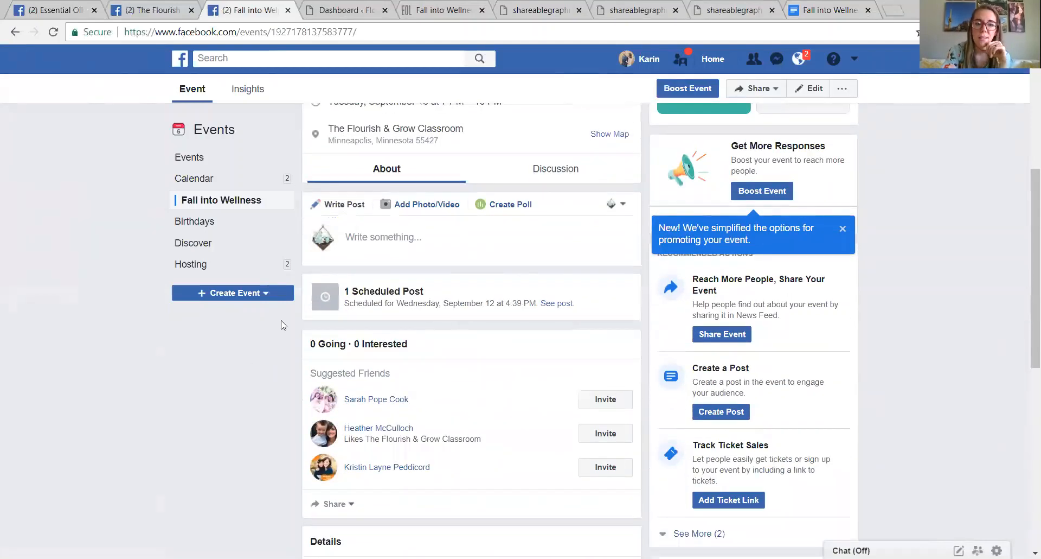
click(565, 310)
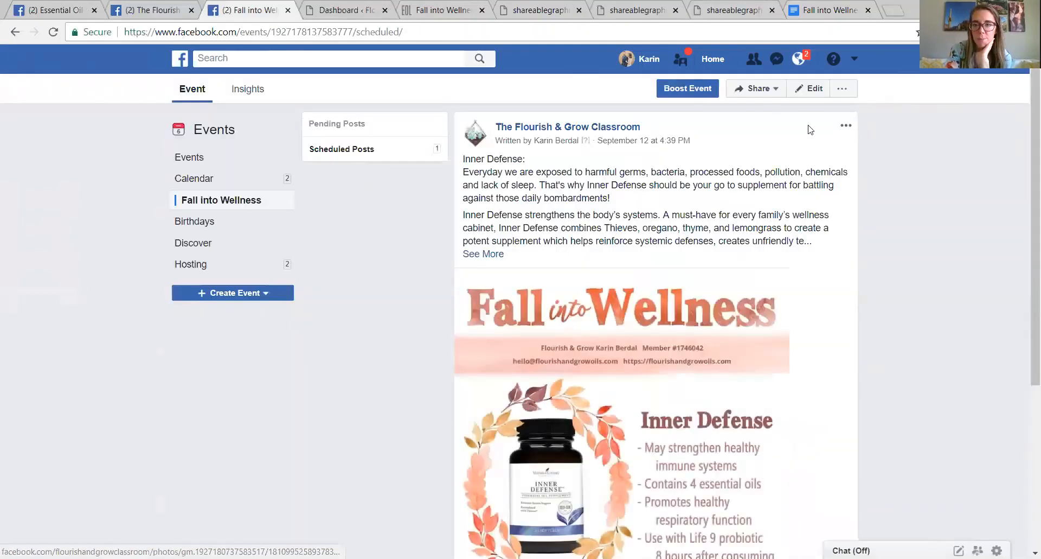
click(845, 128)
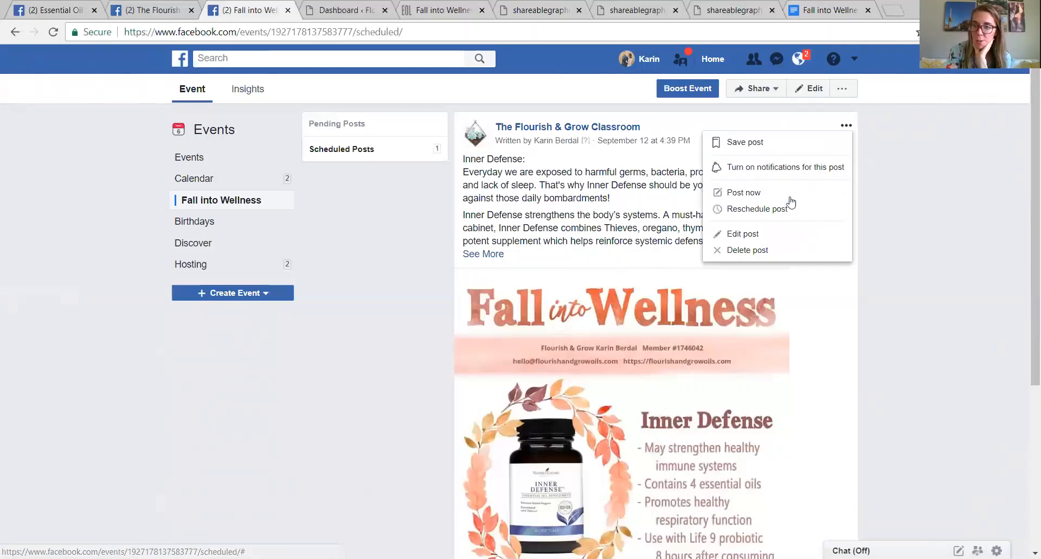
click(773, 251)
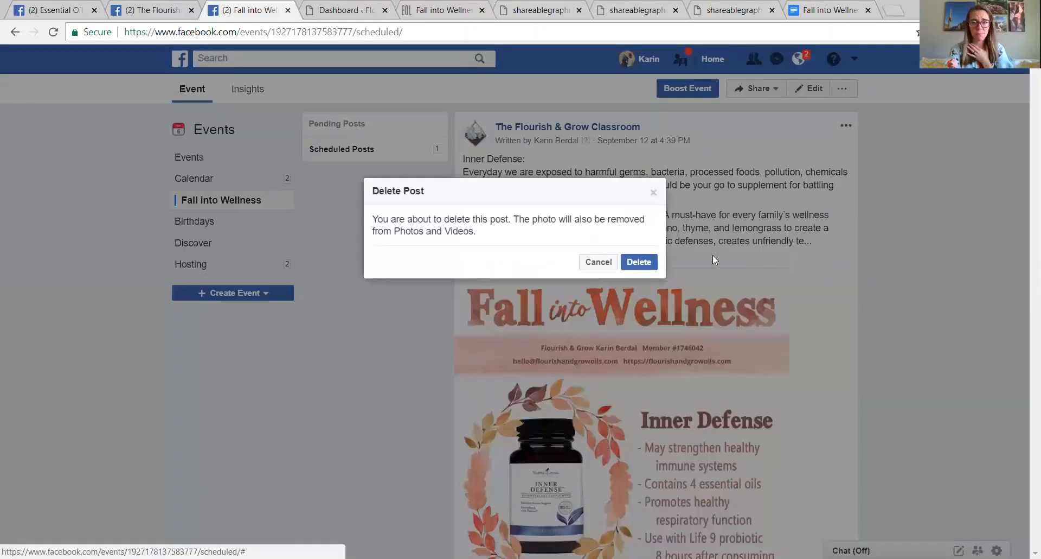
click(636, 262)
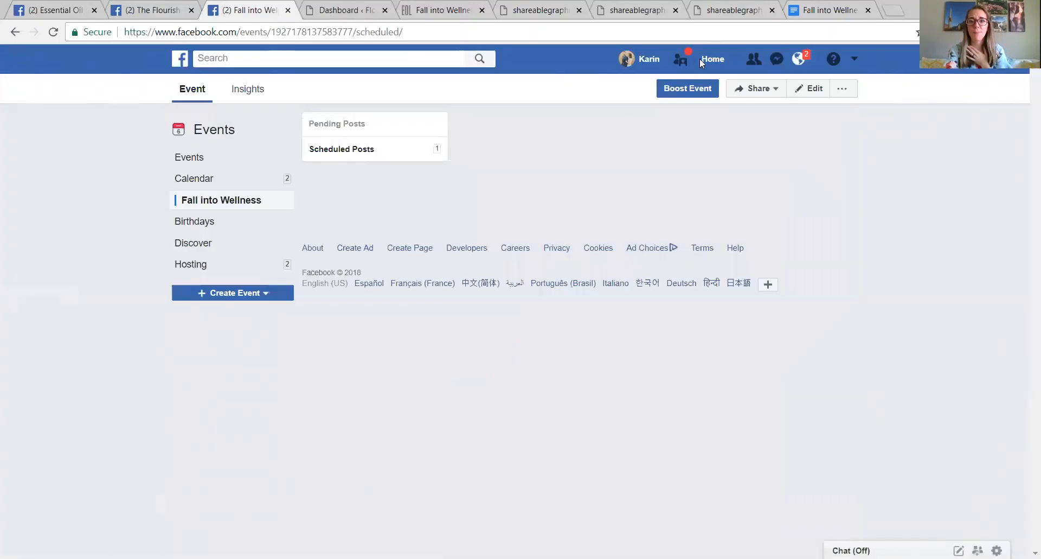